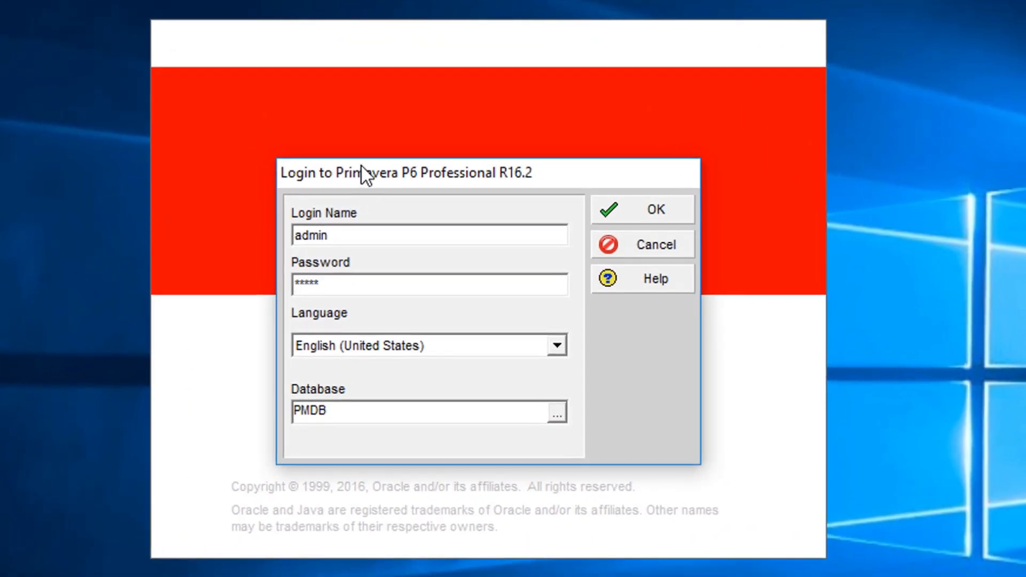
Step: Log in to the PMDB database with the prefilled credentials and select project EC00610 in the projects list
{"action": "key", "text": "Return"}
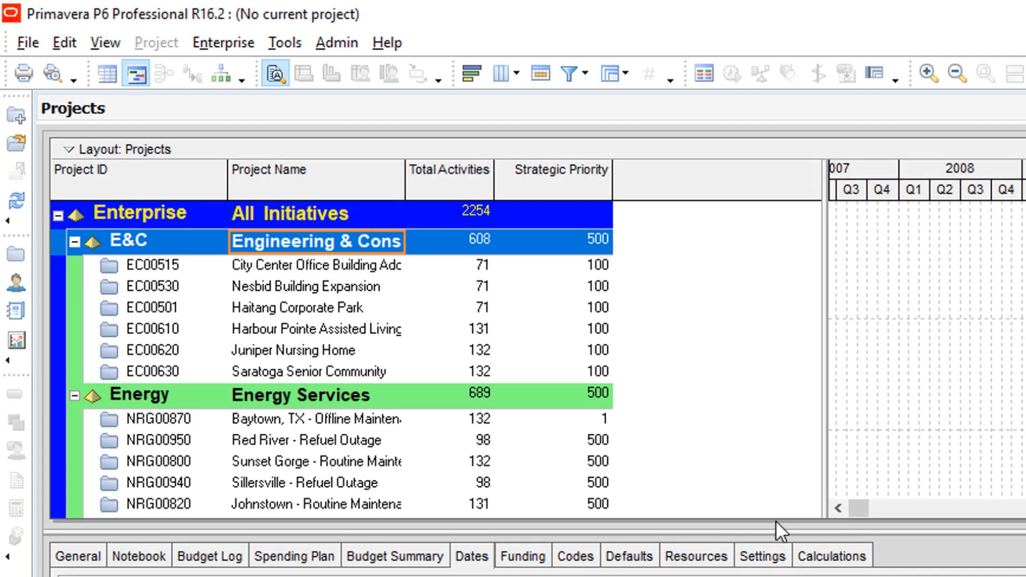
{"action": "double_click", "coordinate": [778, 529]}
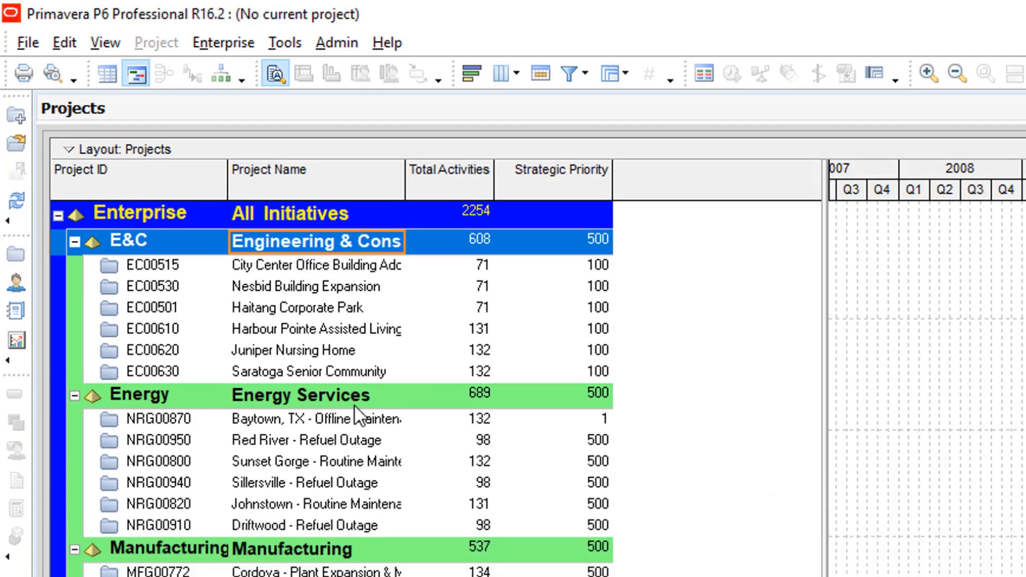
{"action": "left_click", "coordinate": [315, 329]}
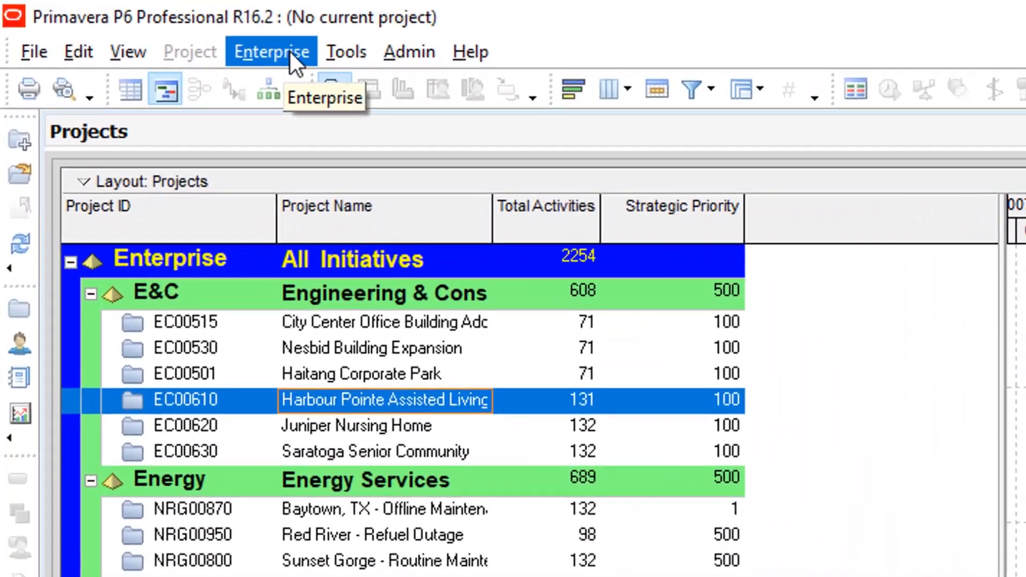
Step: Open the Organizational Breakdown Structure dialog and reposition it over the projects view
{"action": "left_click", "coordinate": [291, 53]}
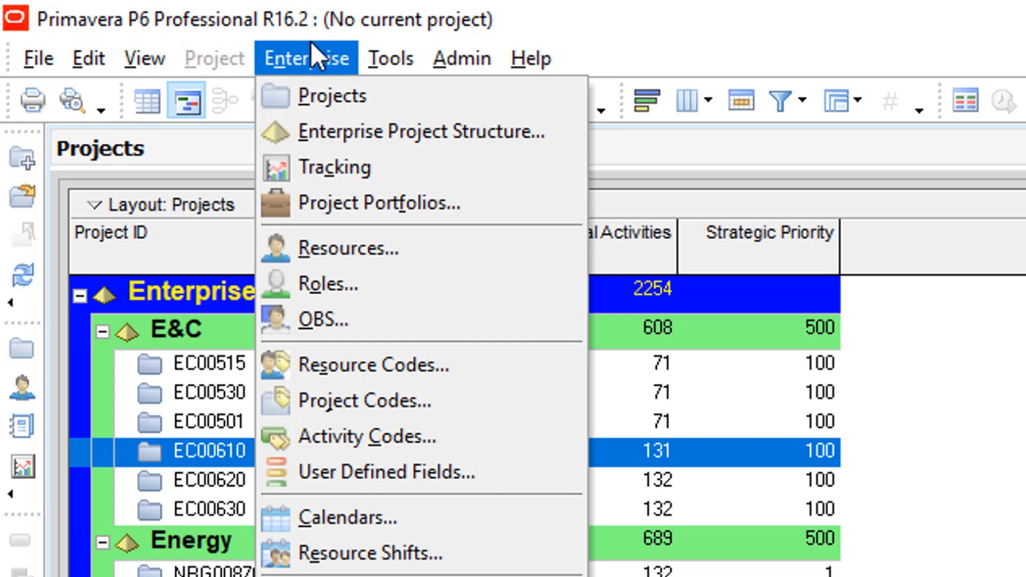
{"action": "left_click", "coordinate": [297, 67]}
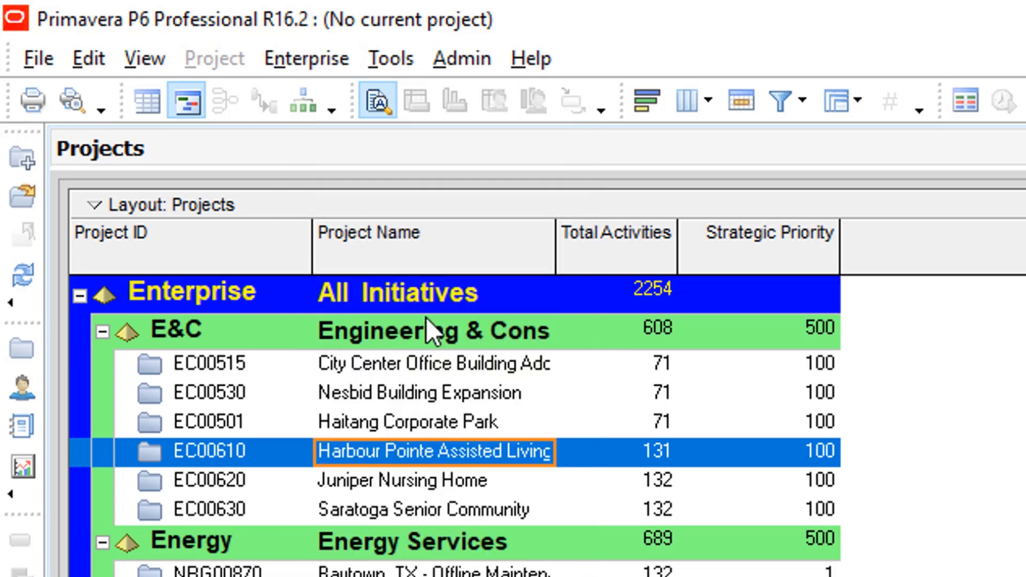
{"action": "left_click", "coordinate": [315, 63]}
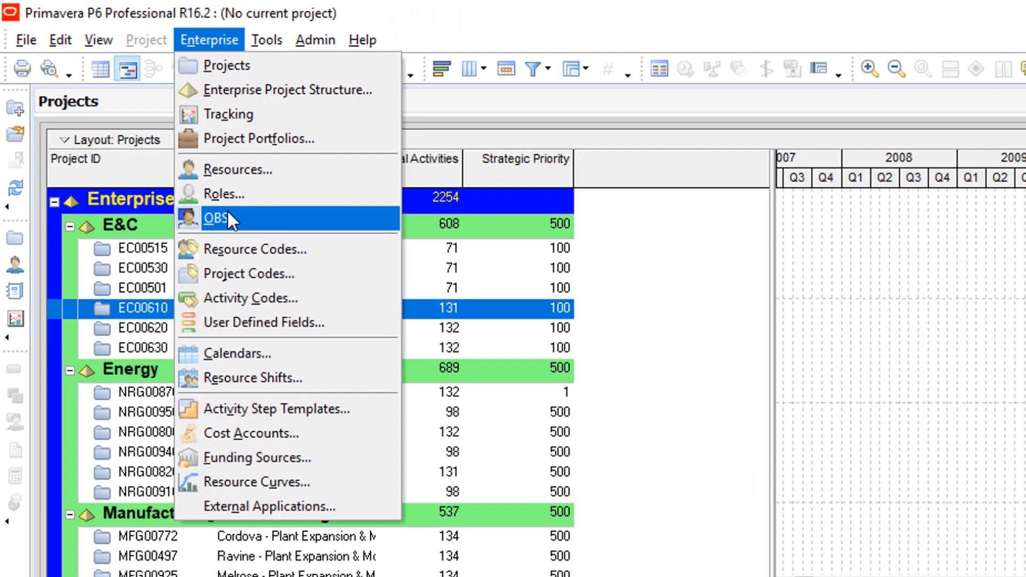
{"action": "left_click", "coordinate": [334, 317]}
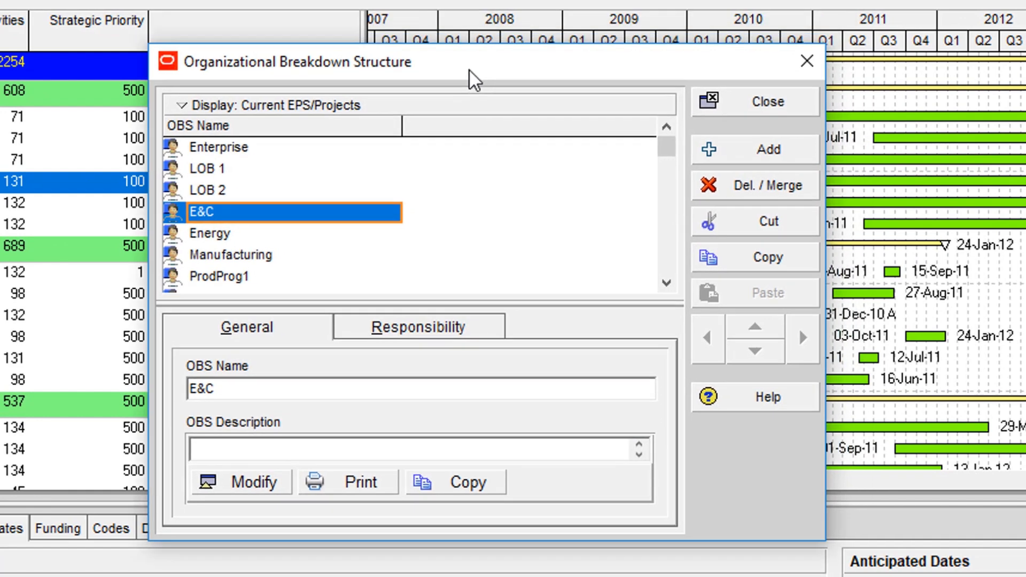
{"action": "left_click_drag", "start_coordinate": [470, 70], "coordinate": [451, 104]}
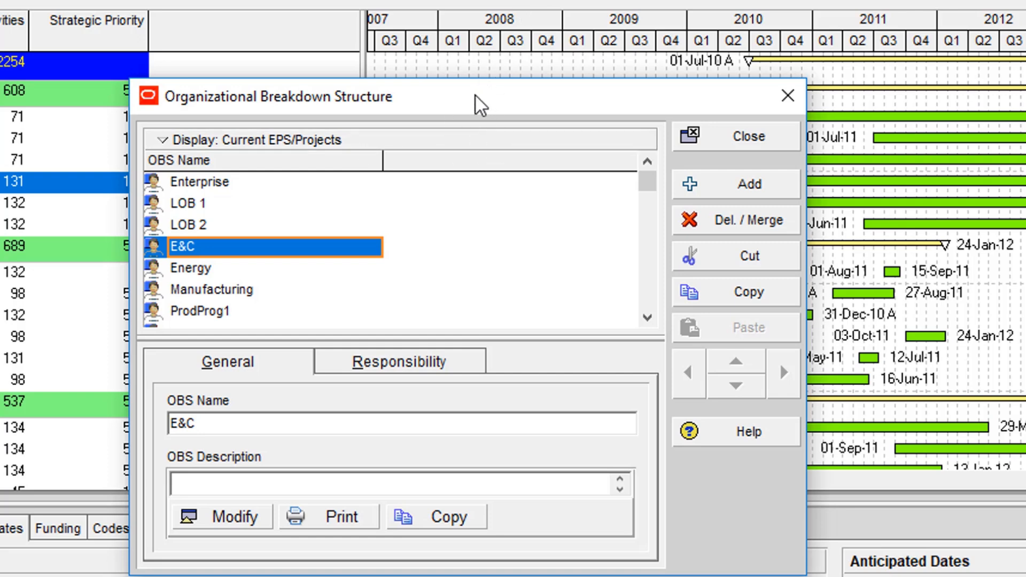
{"action": "left_click_drag", "start_coordinate": [481, 110], "coordinate": [526, 101]}
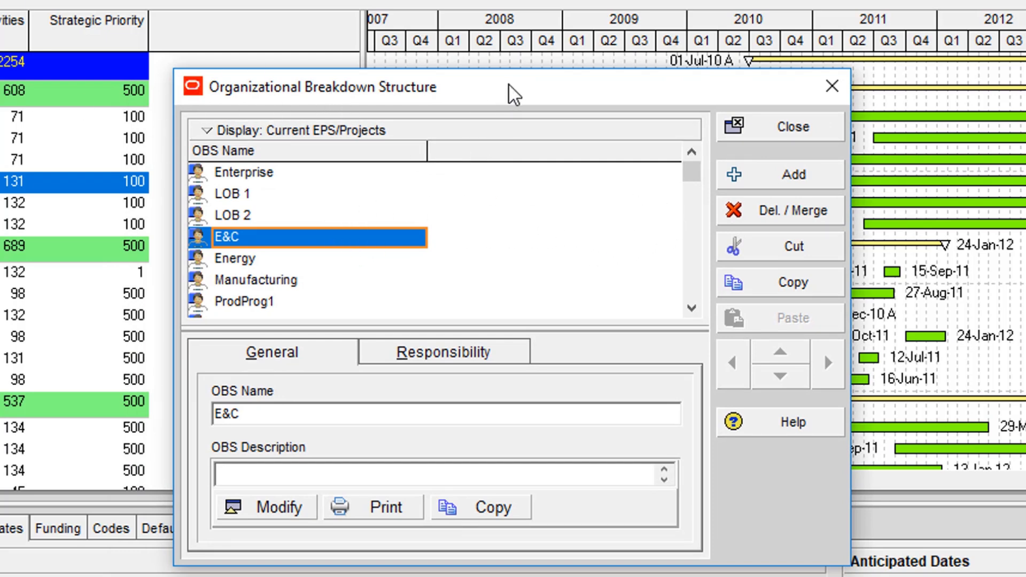
{"action": "left_click_drag", "start_coordinate": [510, 102], "coordinate": [509, 84]}
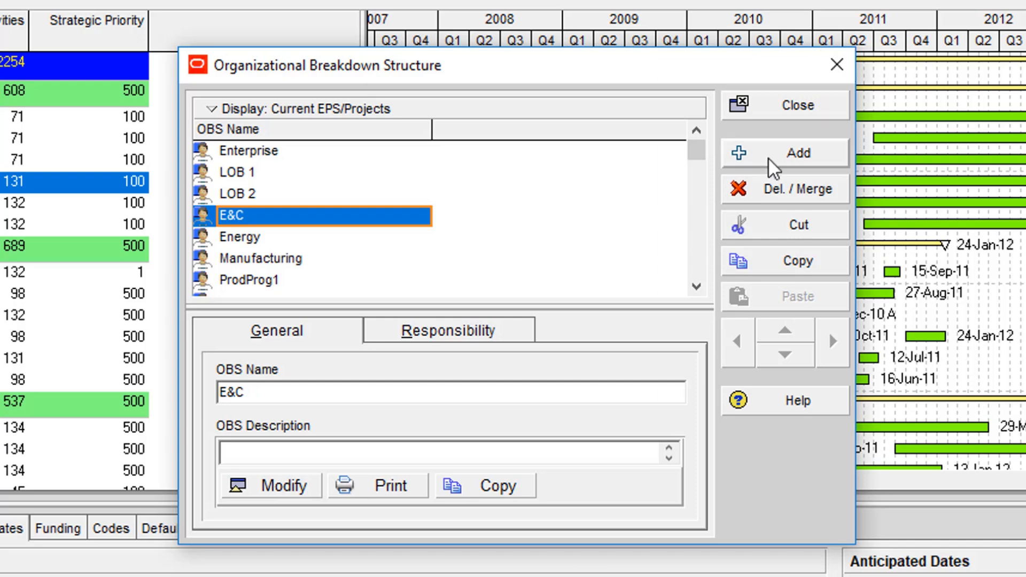
Step: Add an OBS element named "Ciel Consulting" after E&C, accepting the switch to display all OBS elements
{"action": "left_click", "coordinate": [791, 158]}
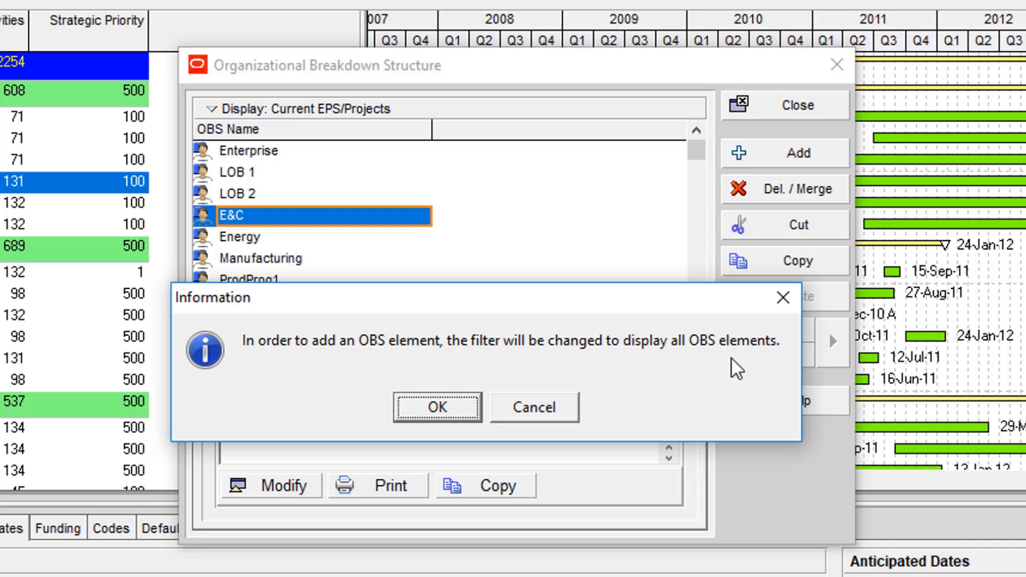
{"action": "left_click", "coordinate": [439, 414]}
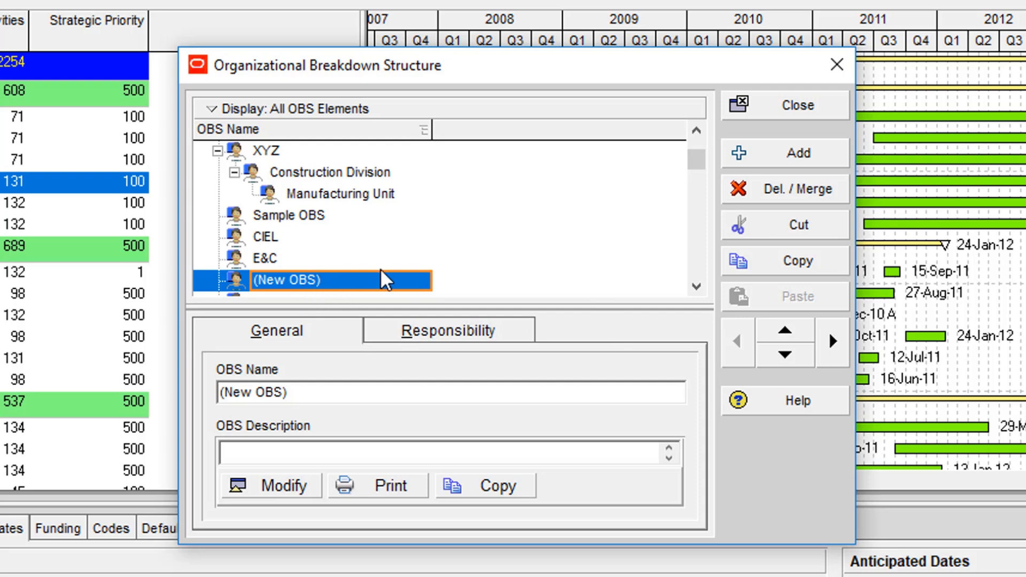
{"action": "scroll", "coordinate": [696, 289], "scroll_direction": "down", "scroll_amount": 1}
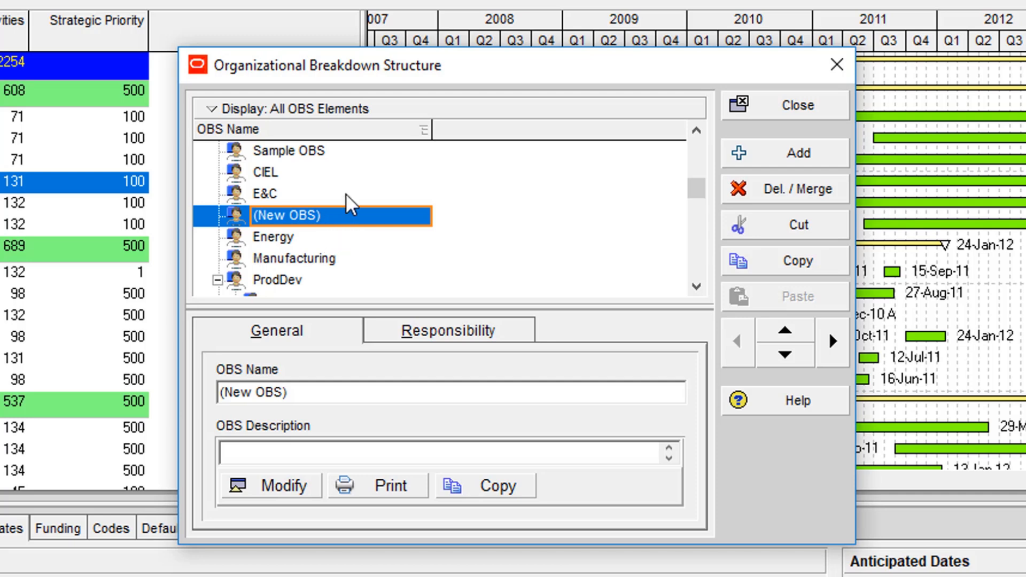
{"action": "type", "text": "Cikl"}
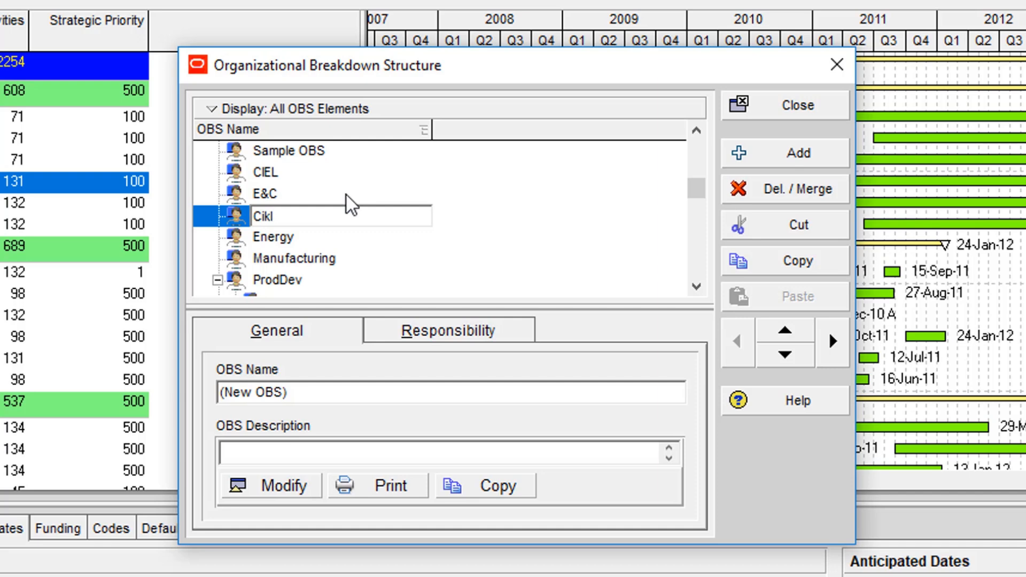
{"action": "key", "text": "BackSpace"}
{"action": "key", "text": "BackSpace"}
{"action": "type", "text": "el Consulting"}
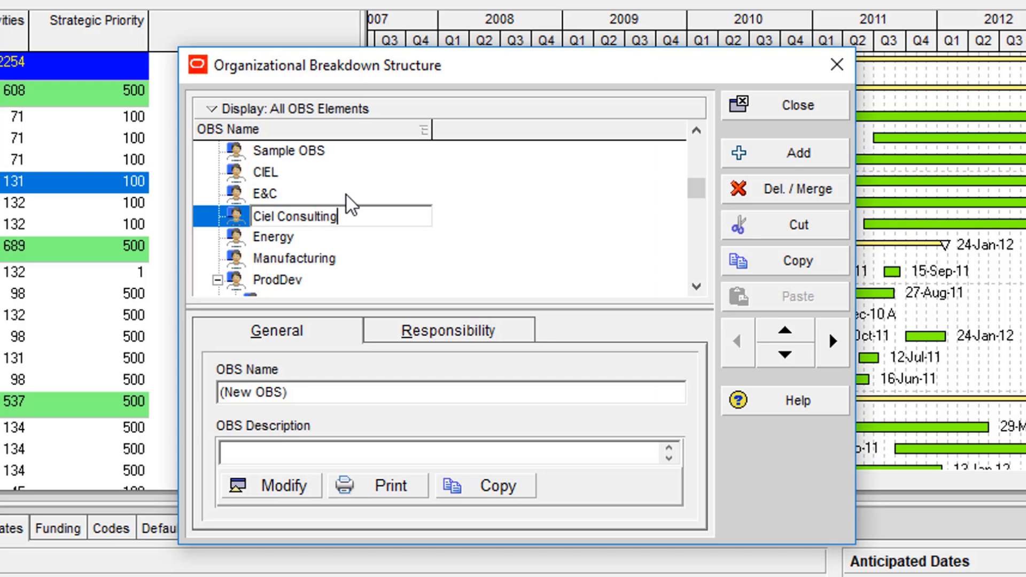
{"action": "key", "text": "Return"}
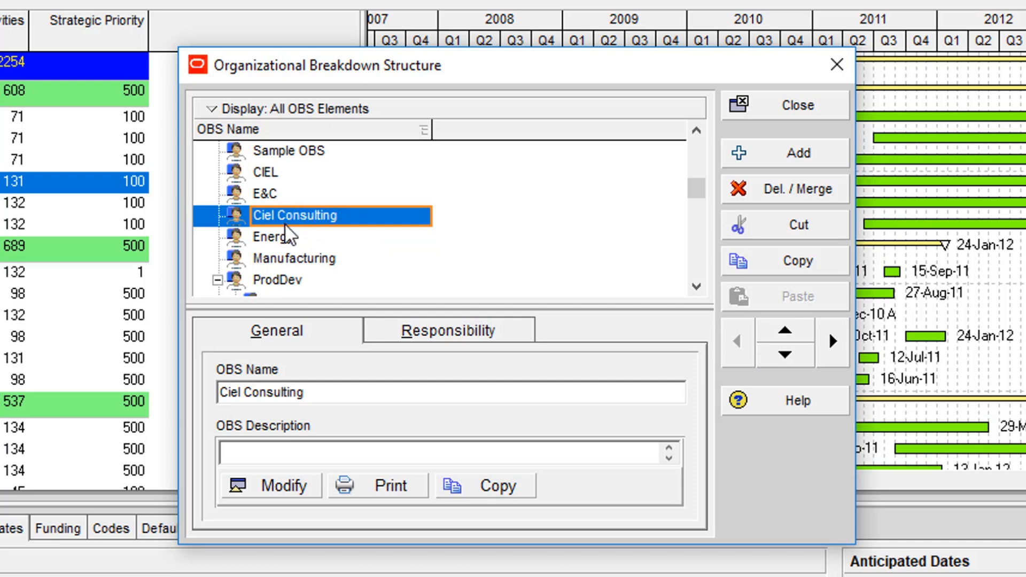
Step: Move the Ciel Consulting element up the OBS hierarchy until it sits above XYZ
{"action": "left_click", "coordinate": [786, 327]}
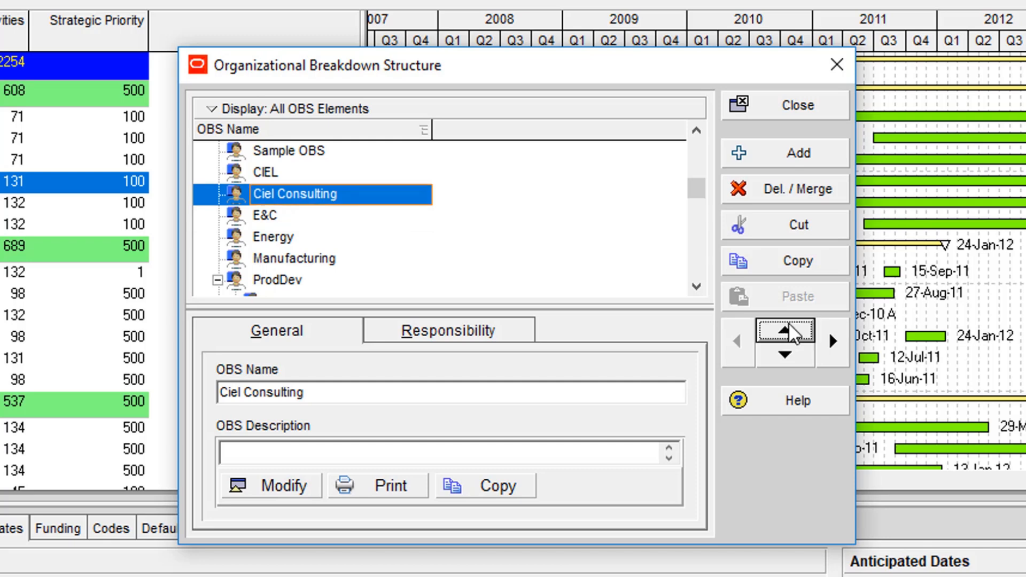
{"action": "left_click", "coordinate": [788, 323]}
{"action": "left_click", "coordinate": [790, 323]}
{"action": "left_click", "coordinate": [791, 323]}
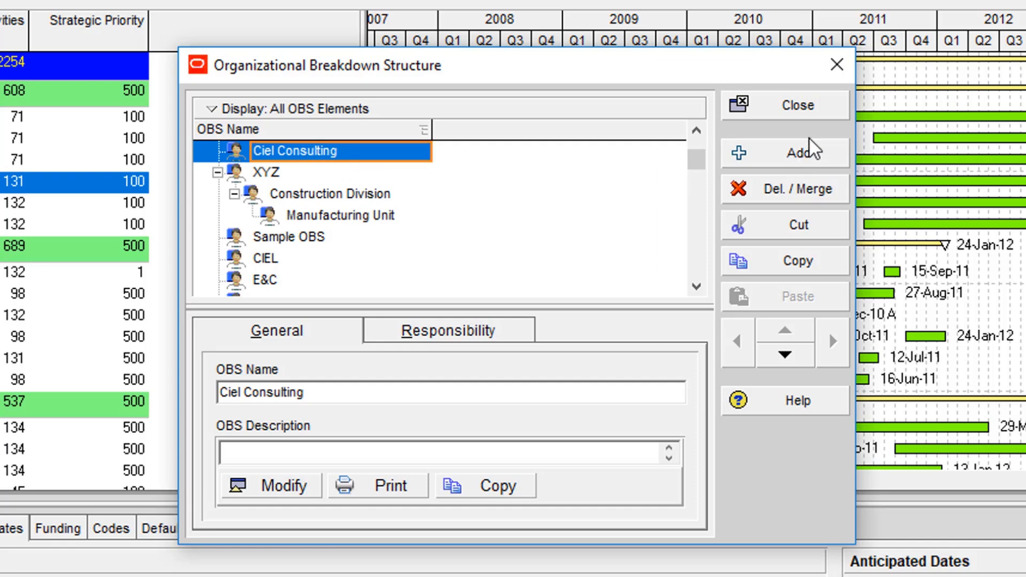
Step: Add another OBS element named "Maintenance Department" directly below Ciel Consulting
{"action": "left_click", "coordinate": [799, 153]}
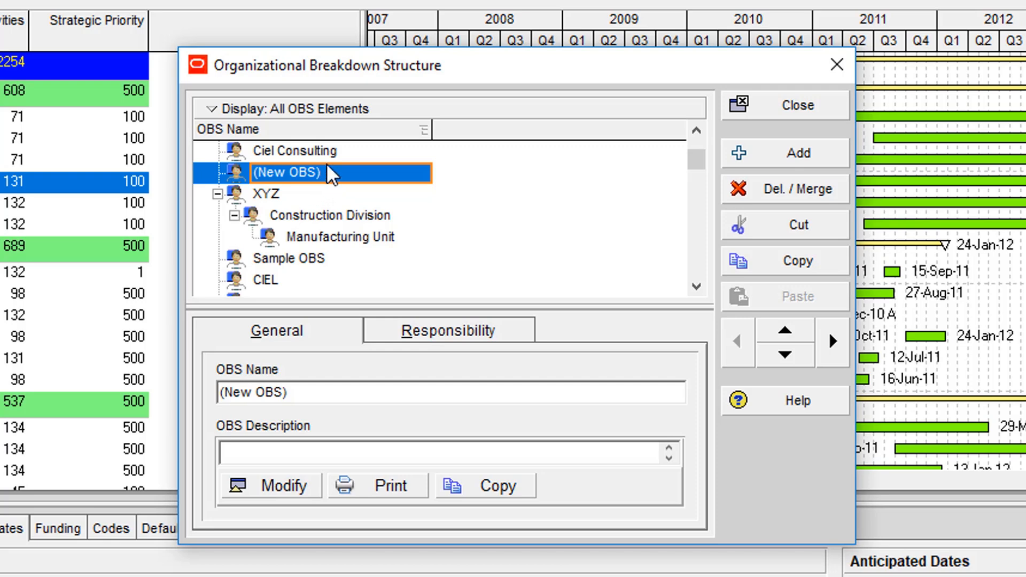
{"action": "type", "text": "M"}
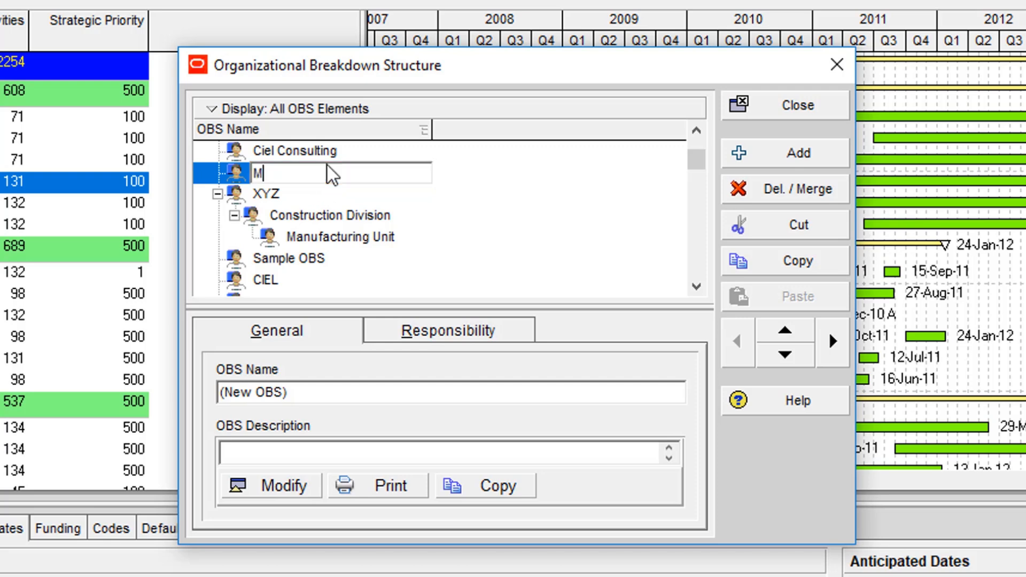
{"action": "type", "text": "ainten"}
{"action": "type", "text": "ance Depar"}
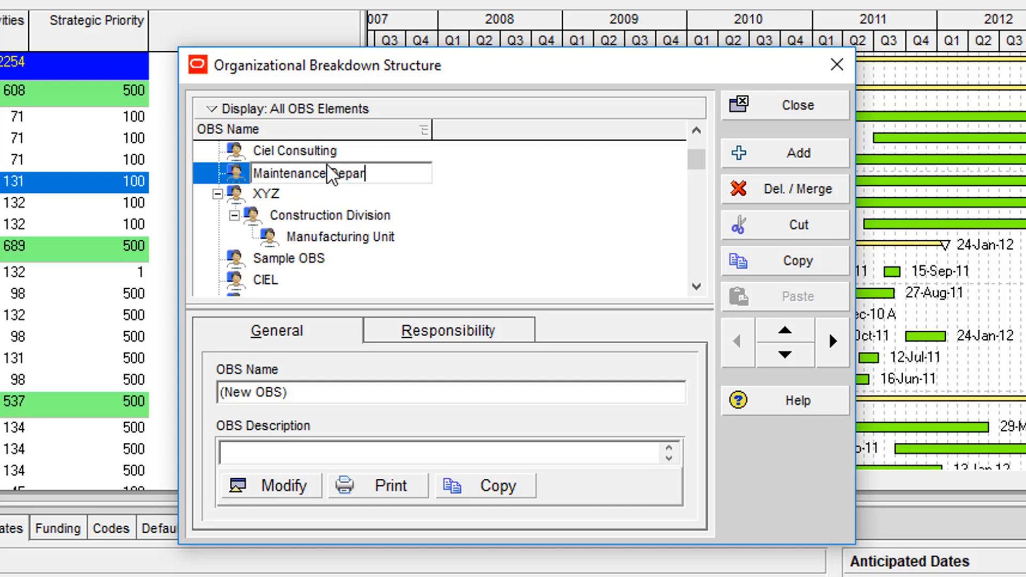
{"action": "type", "text": "tment"}
{"action": "key", "text": "Return"}
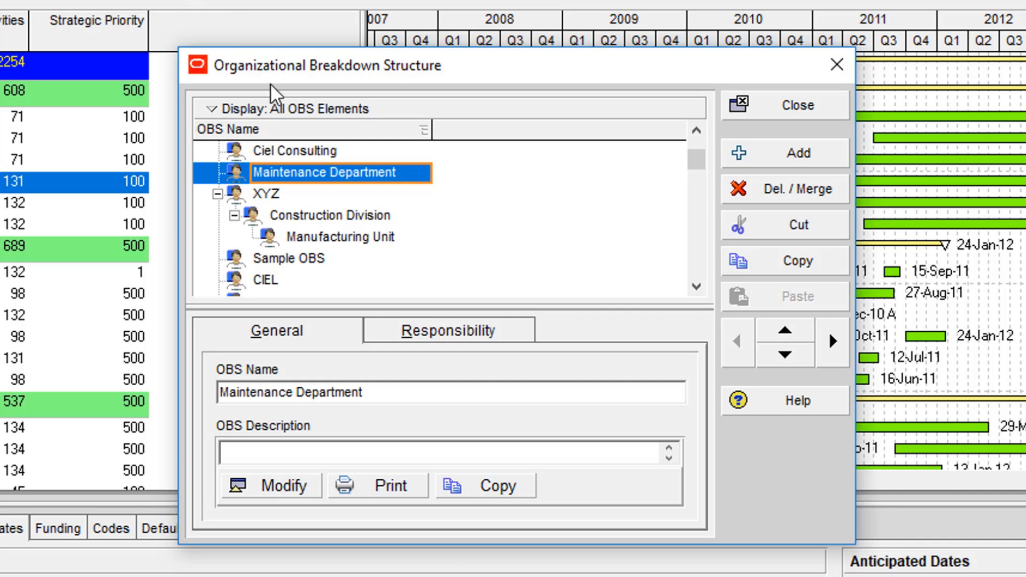
Step: Indent Maintenance Department one level so it becomes a child of Ciel Consulting
{"action": "left_click", "coordinate": [313, 151]}
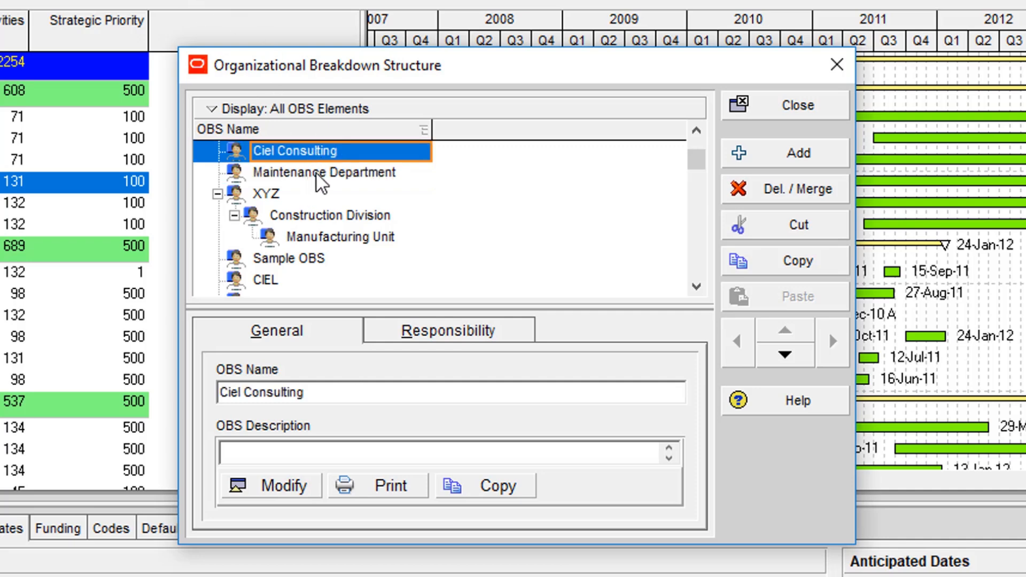
{"action": "left_click", "coordinate": [312, 176]}
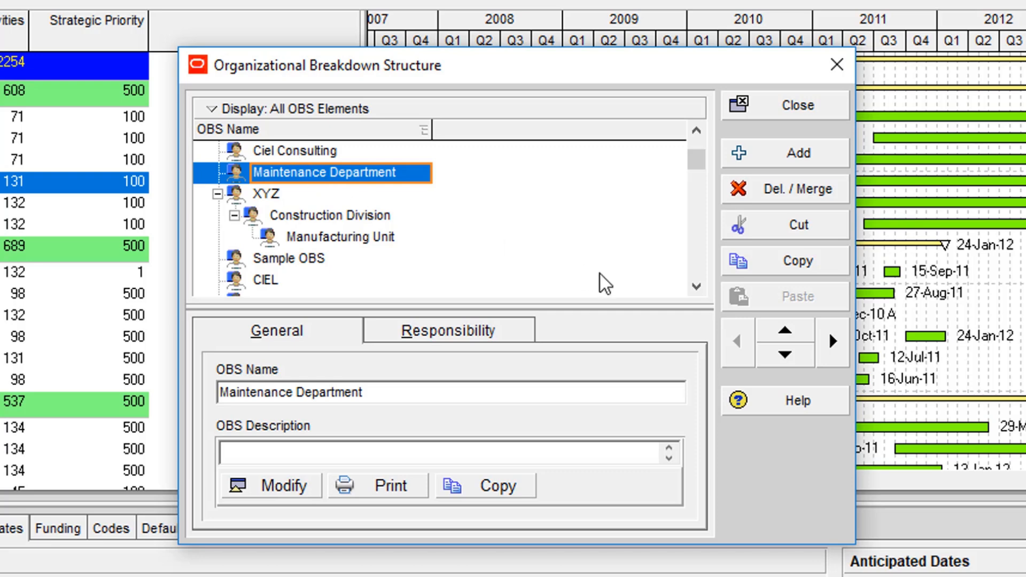
{"action": "left_click", "coordinate": [832, 346]}
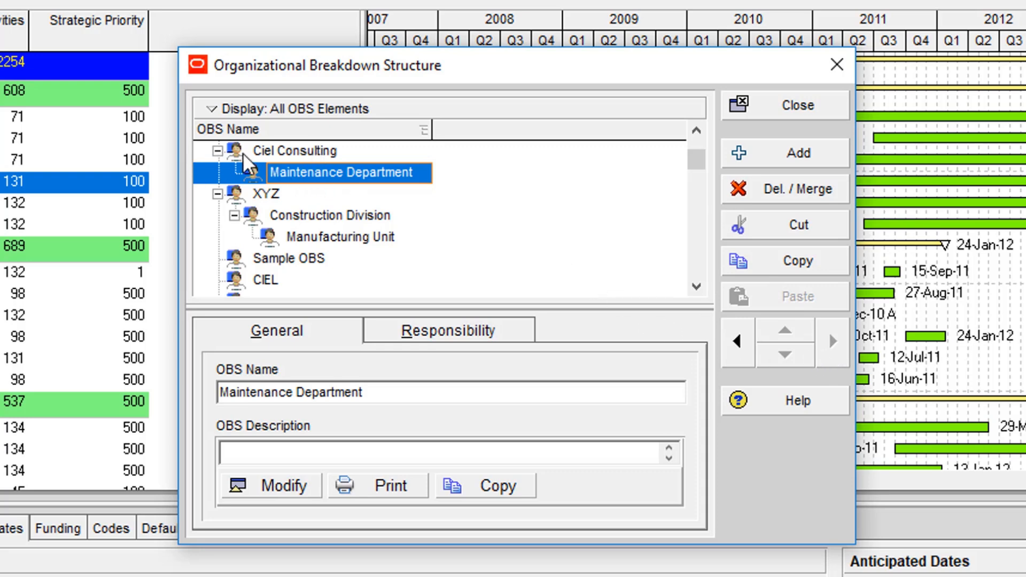
{"action": "left_click", "coordinate": [309, 155]}
{"action": "left_click", "coordinate": [325, 174]}
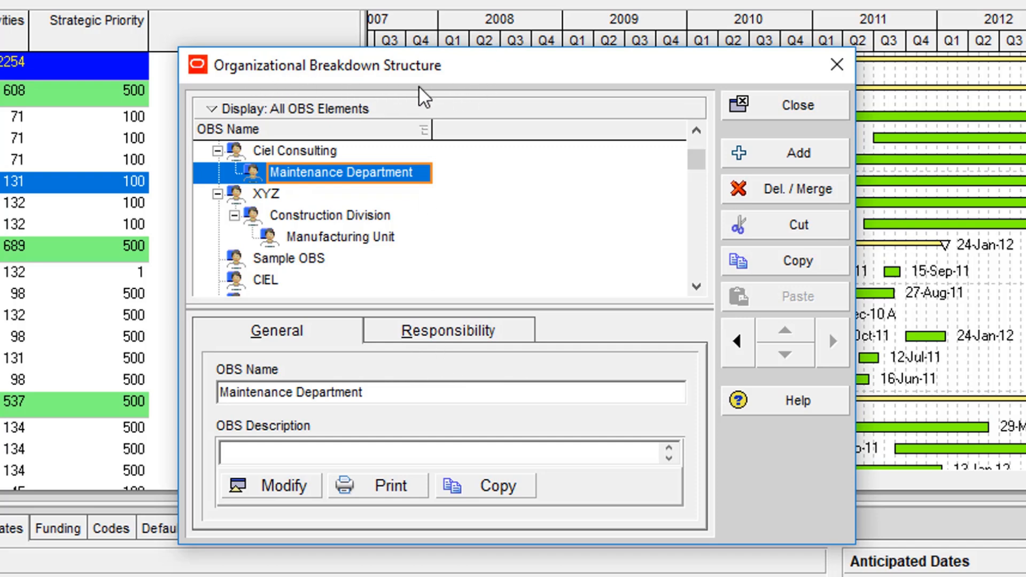
Step: Check which projects and WBS elements the Maintenance Department is responsible for, and return to its general details
{"action": "left_click", "coordinate": [285, 333]}
{"action": "left_click", "coordinate": [430, 337]}
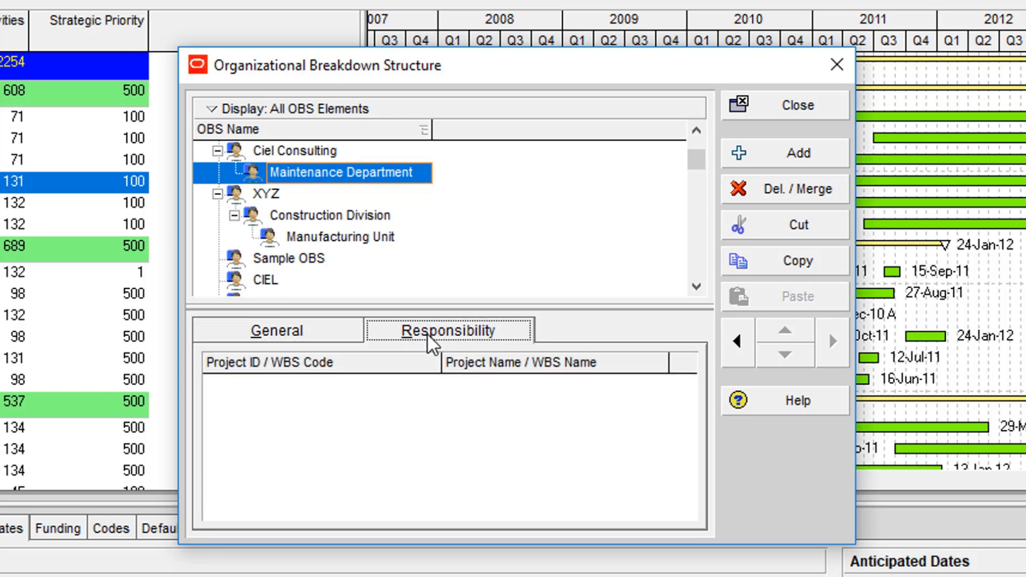
{"action": "left_click", "coordinate": [297, 331]}
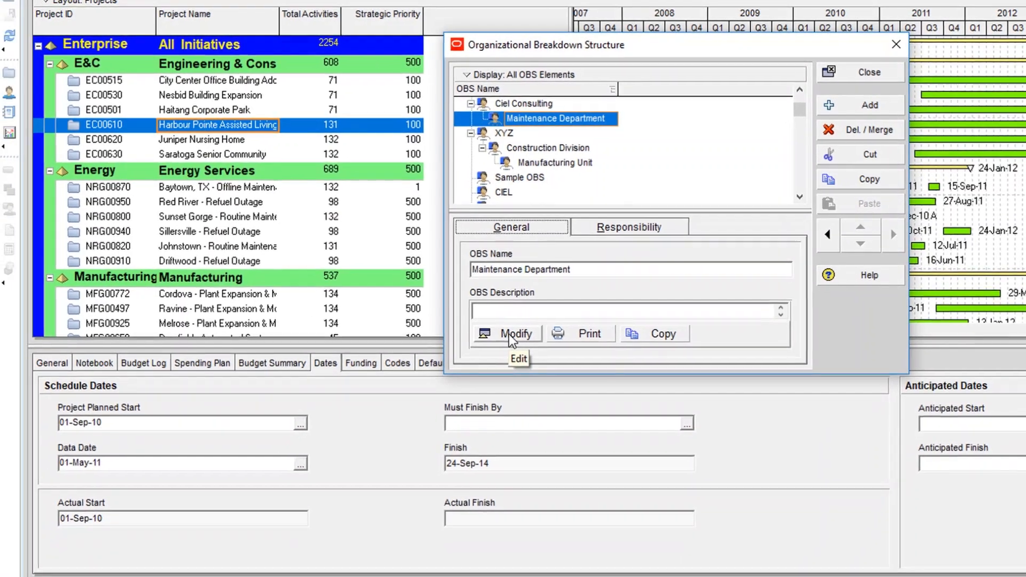
Step: Enter "Maintenance unit within Ciel." as the Maintenance Department's OBS description and close the OBS dialog
{"action": "left_click", "coordinate": [476, 357]}
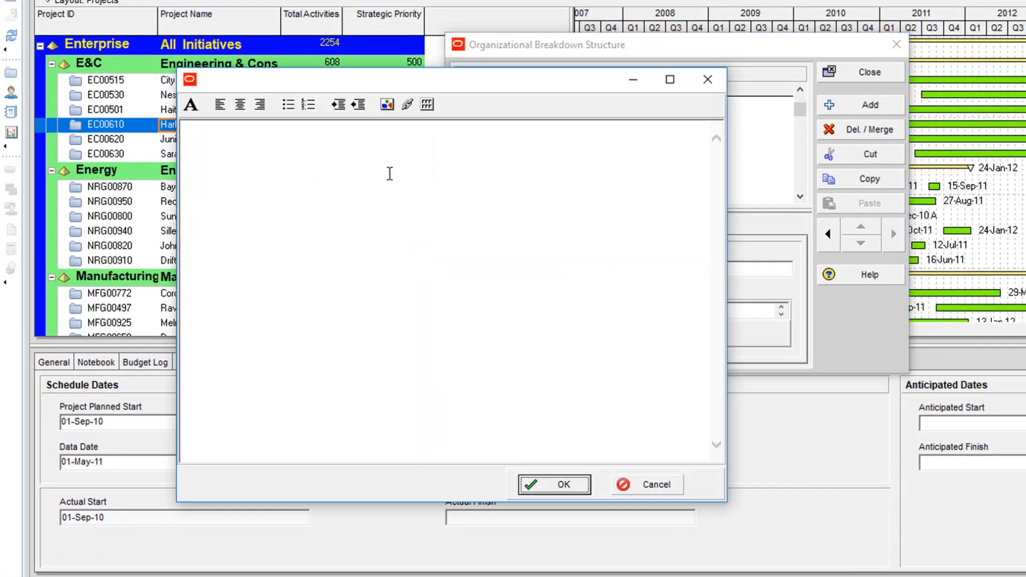
{"action": "left_click", "coordinate": [391, 176]}
{"action": "left_click_drag", "start_coordinate": [478, 81], "coordinate": [651, 31]}
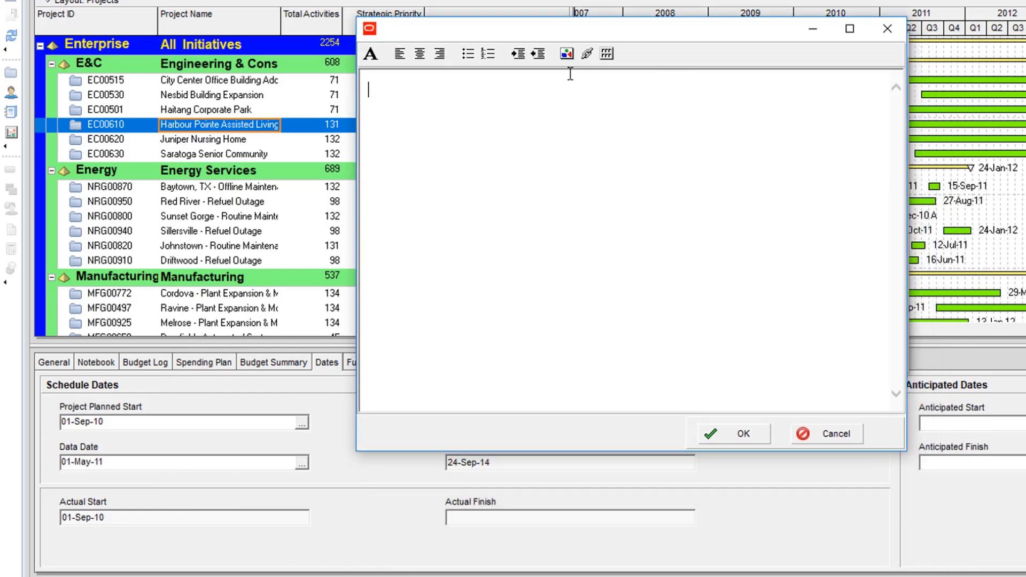
{"action": "type", "text": "Manu"}
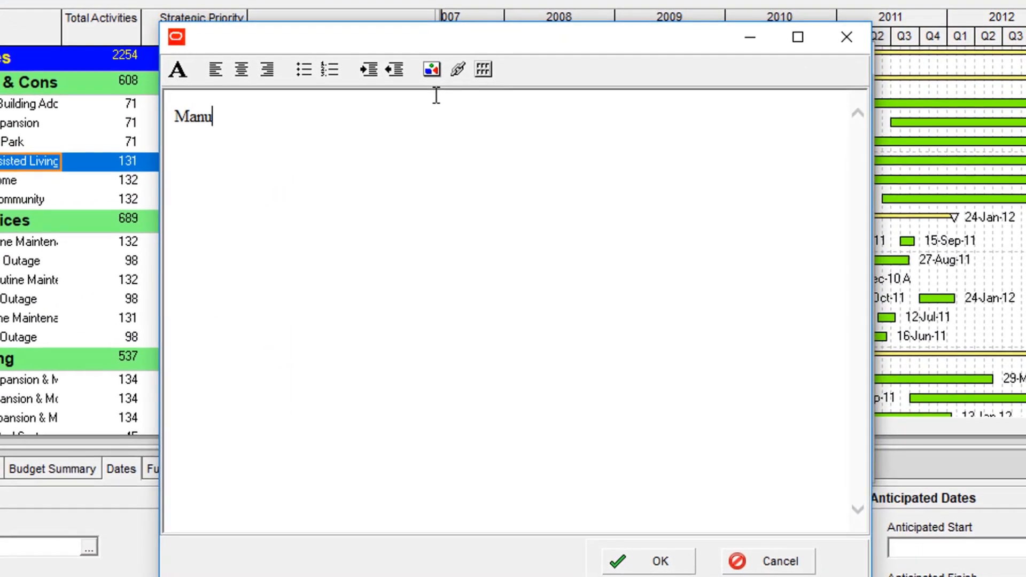
{"action": "type", "text": "f"}
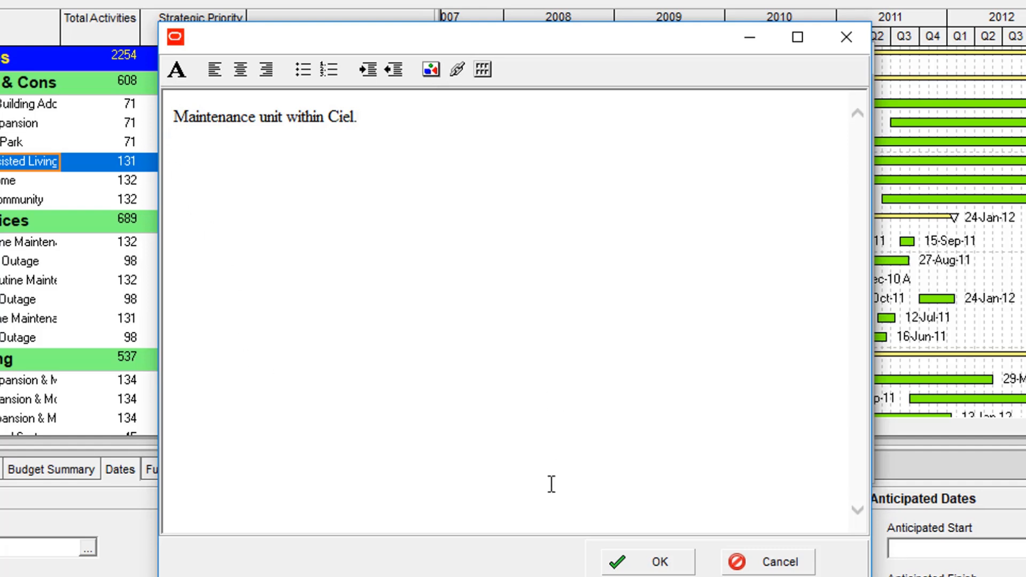
{"action": "left_click", "coordinate": [659, 560]}
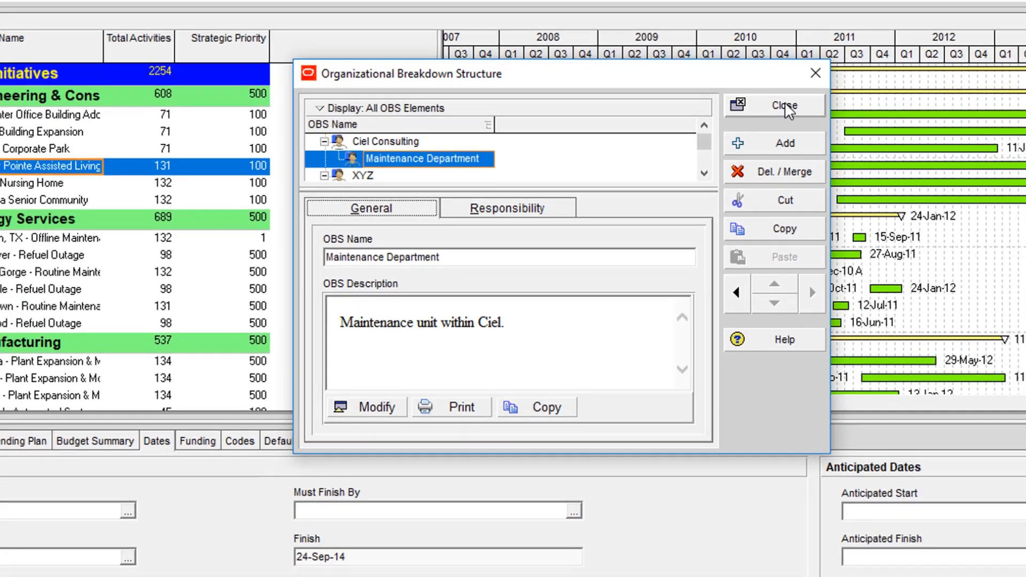
{"action": "left_click", "coordinate": [817, 95]}
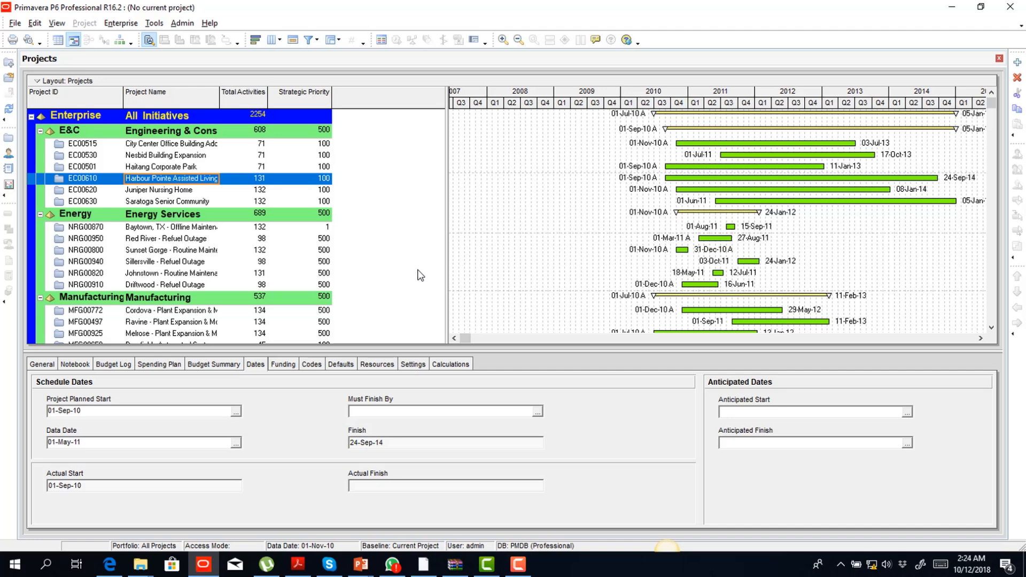
Step: Review the OBS hierarchy around Ciel Consulting and Maintenance Department in an enlarged element list, and close the OBS dialog
{"action": "left_click", "coordinate": [121, 24]}
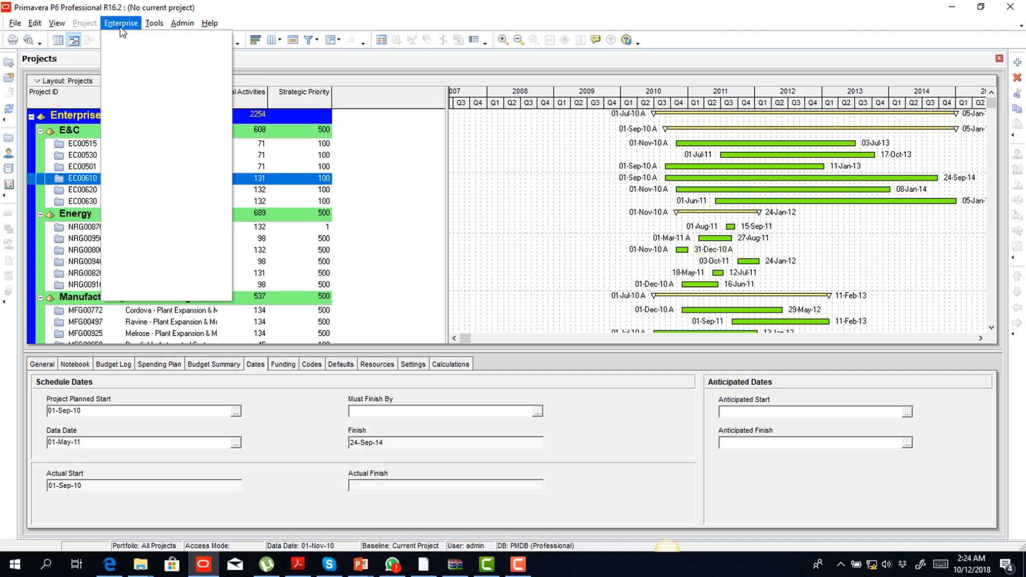
{"action": "left_click", "coordinate": [140, 130]}
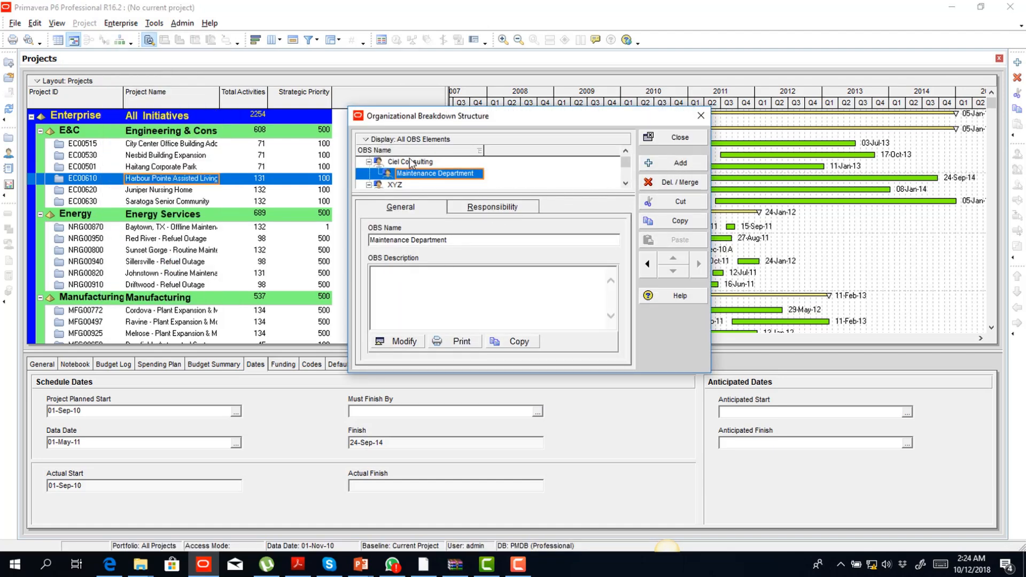
{"action": "left_click_drag", "start_coordinate": [514, 193], "coordinate": [512, 251]}
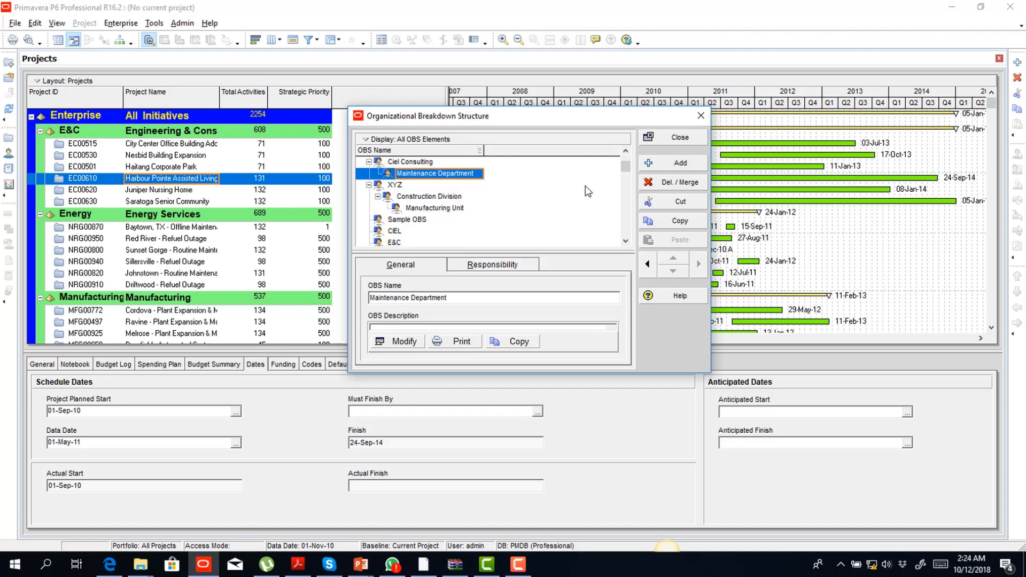
{"action": "left_click", "coordinate": [625, 150]}
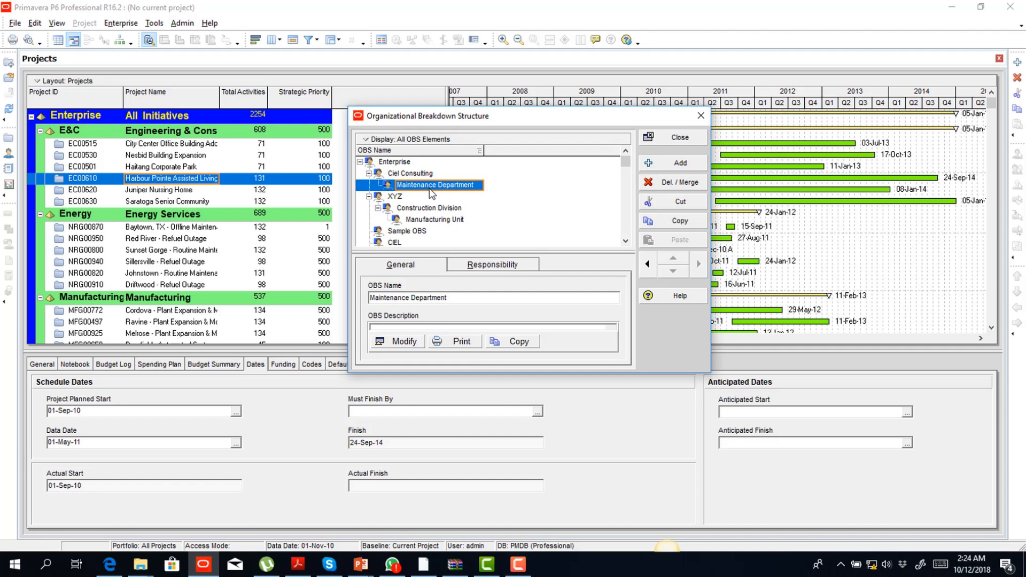
{"action": "left_click", "coordinate": [675, 140]}
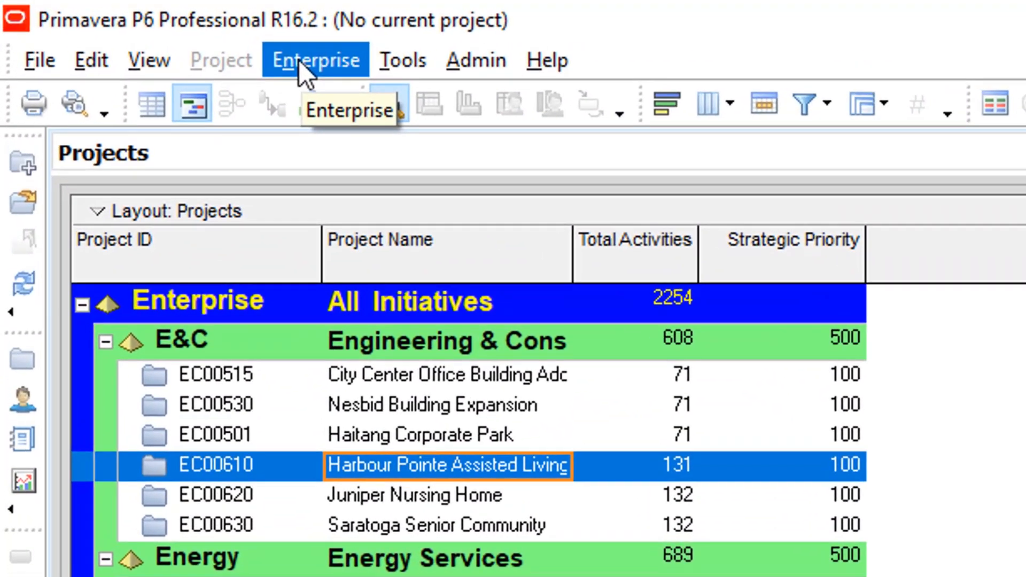
Step: Open the Enterprise Project Structure and examine the ProdDev, Corporate and IT branches with their child nodes and responsible managers
{"action": "left_click", "coordinate": [266, 53]}
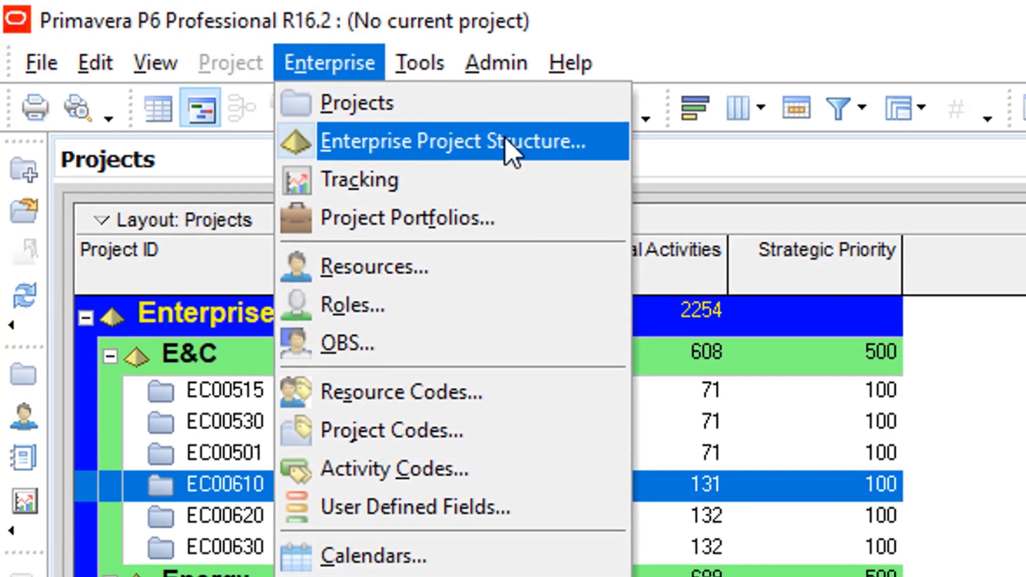
{"action": "left_click", "coordinate": [510, 152]}
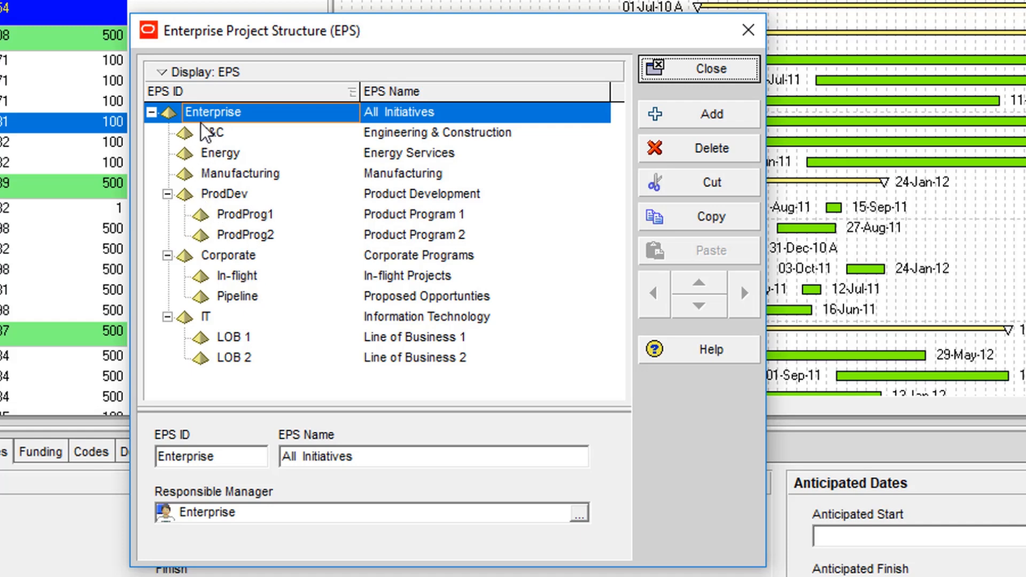
{"action": "left_click", "coordinate": [221, 197]}
{"action": "left_click", "coordinate": [233, 215]}
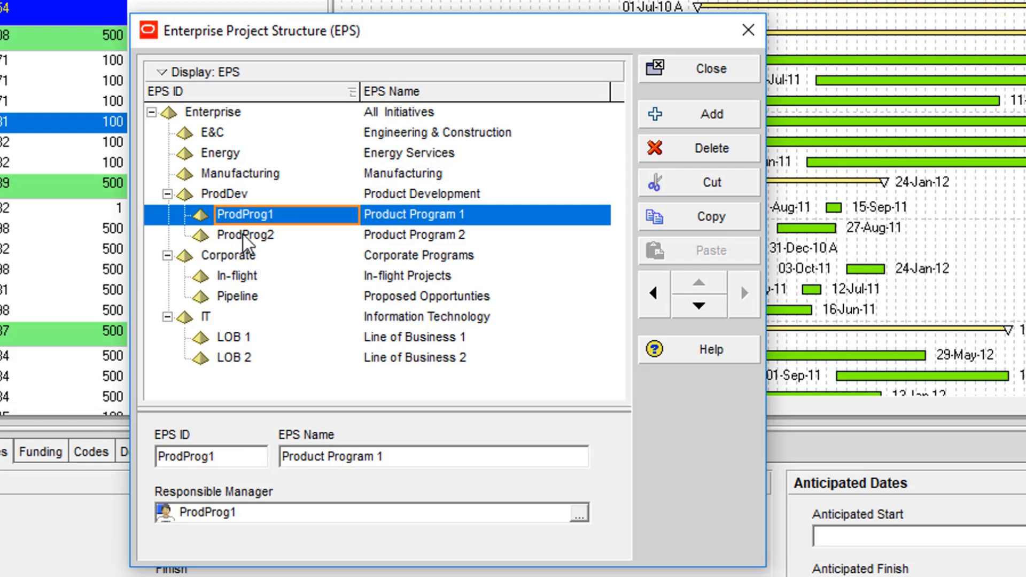
{"action": "left_click", "coordinate": [242, 235]}
{"action": "left_click", "coordinate": [239, 215]}
{"action": "left_click", "coordinate": [228, 191]}
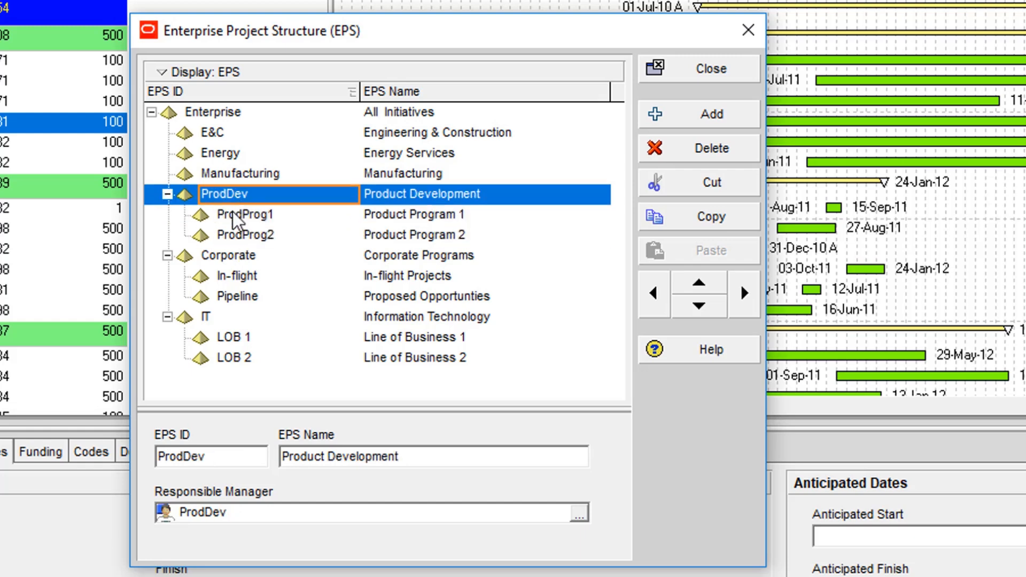
{"action": "left_click", "coordinate": [244, 216]}
{"action": "left_click", "coordinate": [241, 235]}
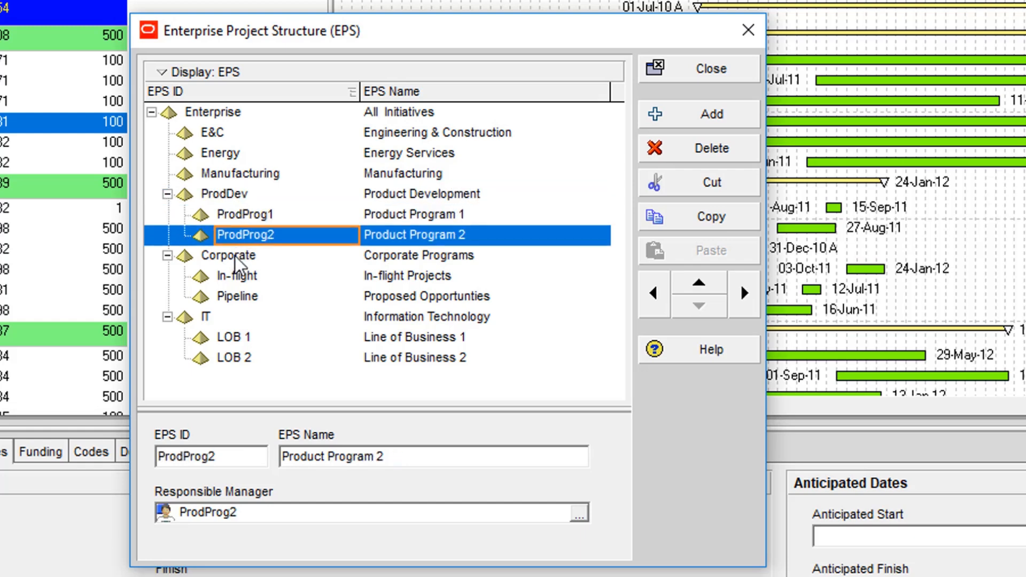
{"action": "left_click", "coordinate": [235, 255]}
{"action": "left_click", "coordinate": [227, 278]}
{"action": "left_click", "coordinate": [232, 297]}
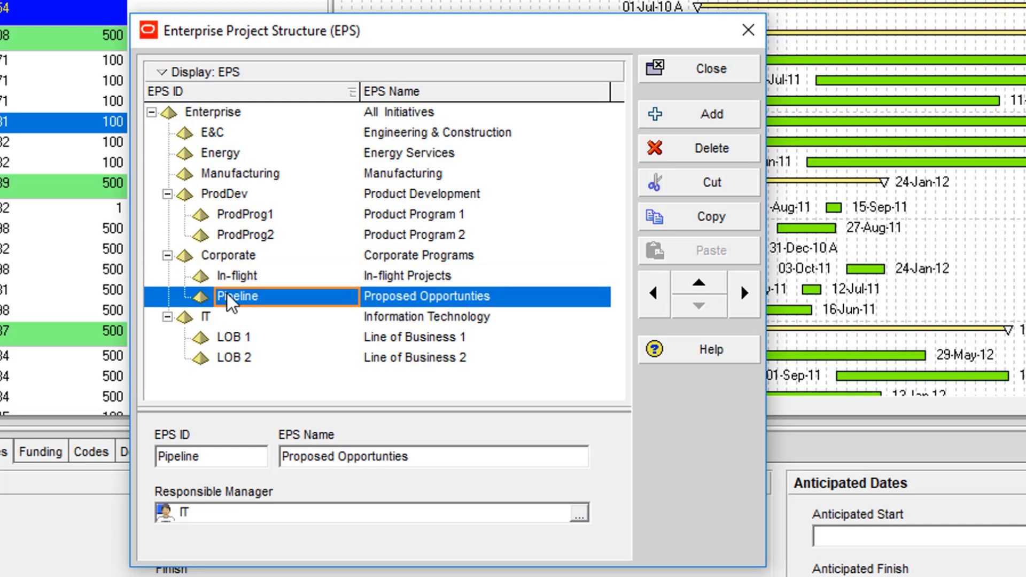
{"action": "left_click", "coordinate": [235, 276]}
{"action": "left_click", "coordinate": [227, 256]}
{"action": "left_click", "coordinate": [230, 277]}
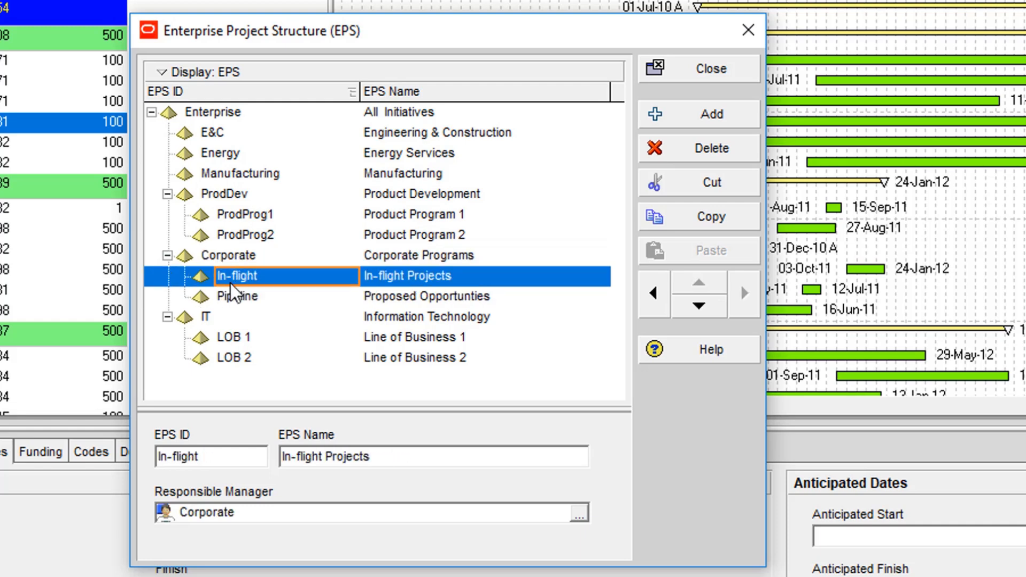
{"action": "left_click", "coordinate": [230, 295]}
{"action": "left_click", "coordinate": [233, 345]}
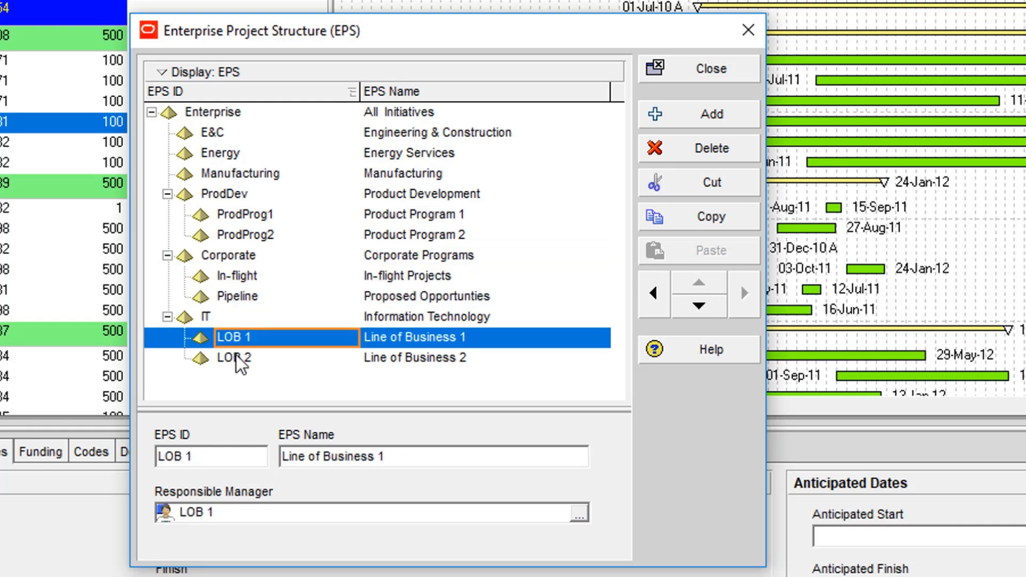
{"action": "left_click", "coordinate": [233, 355]}
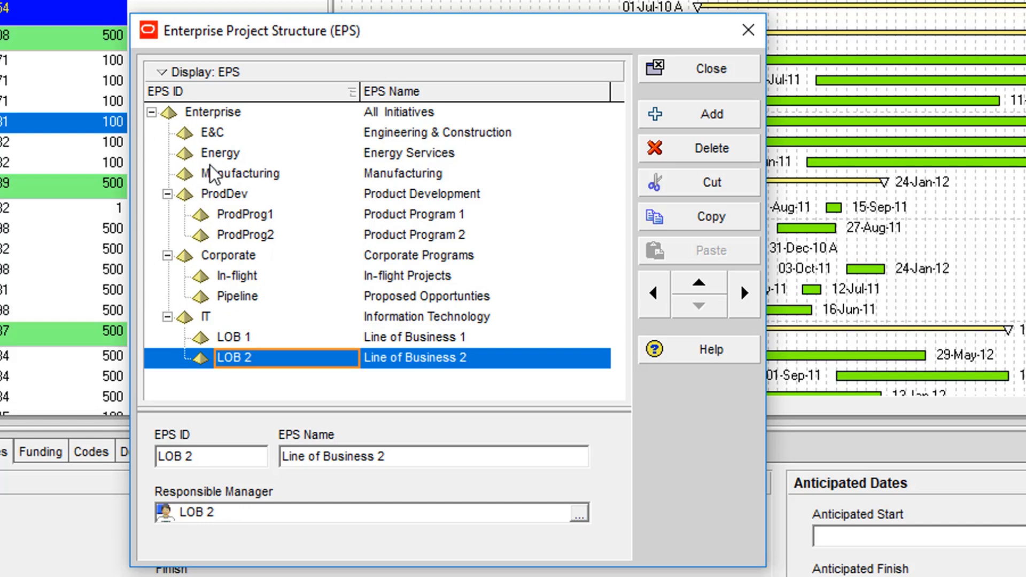
Step: Add an EPS element under Enterprise with the ID "Maint" and the name "Maintenance EPS"
{"action": "left_click", "coordinate": [217, 114]}
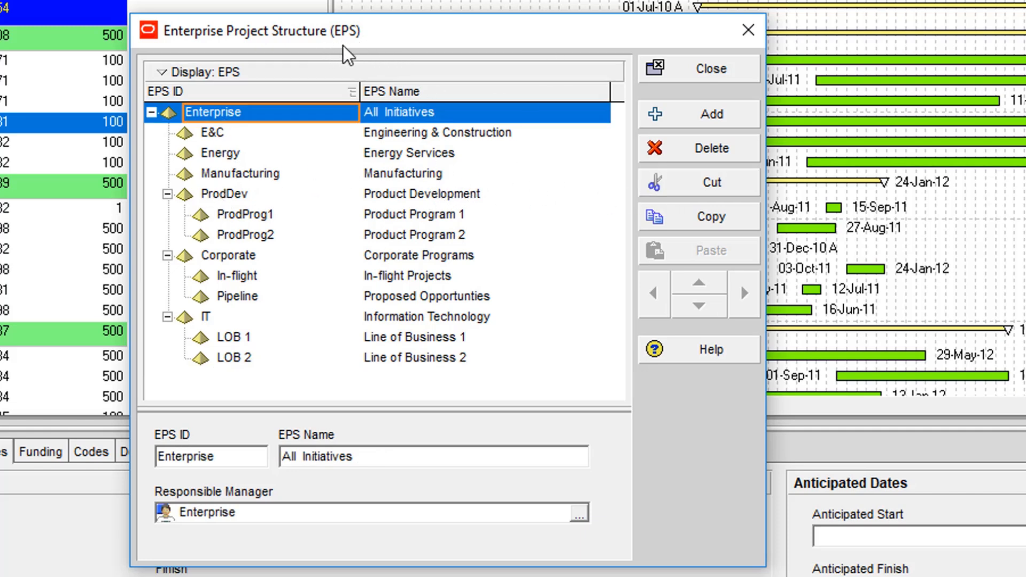
{"action": "left_click", "coordinate": [711, 111]}
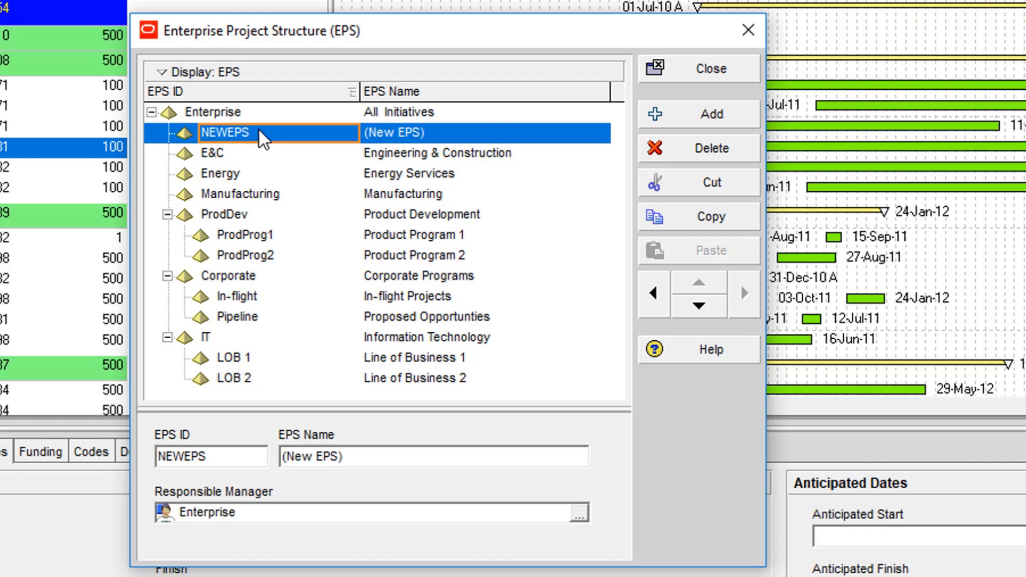
{"action": "type", "text": "Mai"}
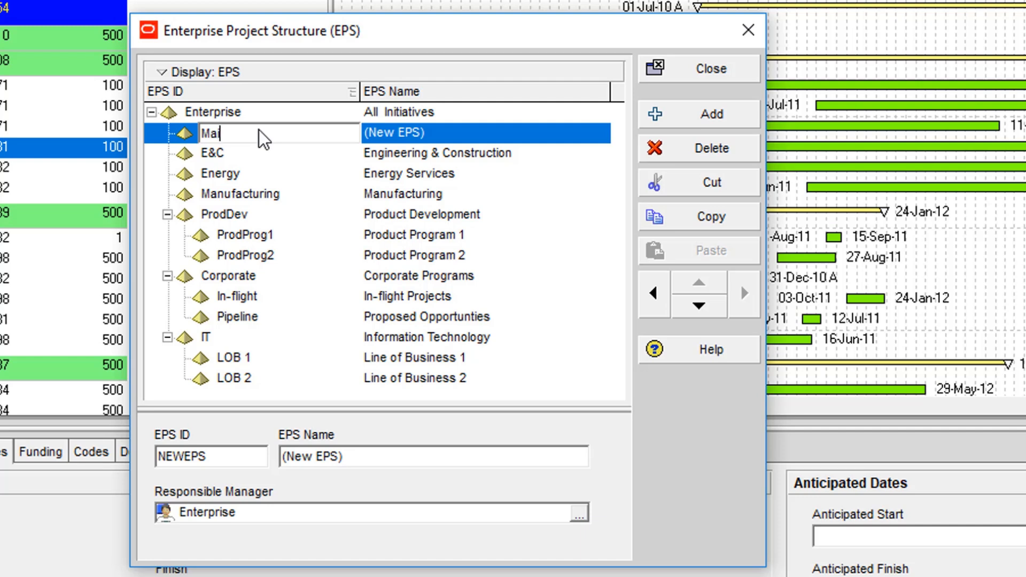
{"action": "type", "text": "nt"}
{"action": "key", "text": "Tab"}
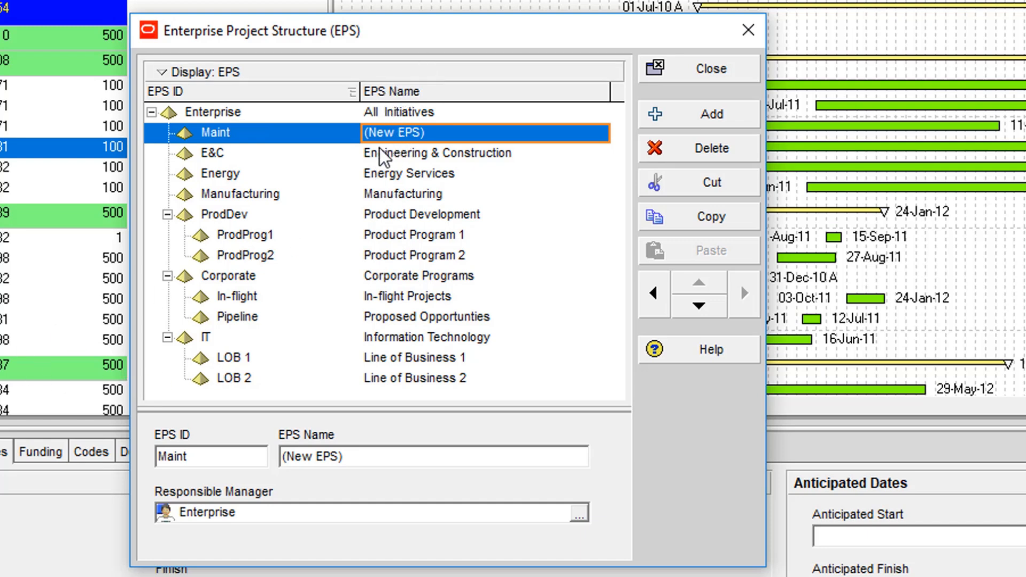
{"action": "type", "text": "Mai"}
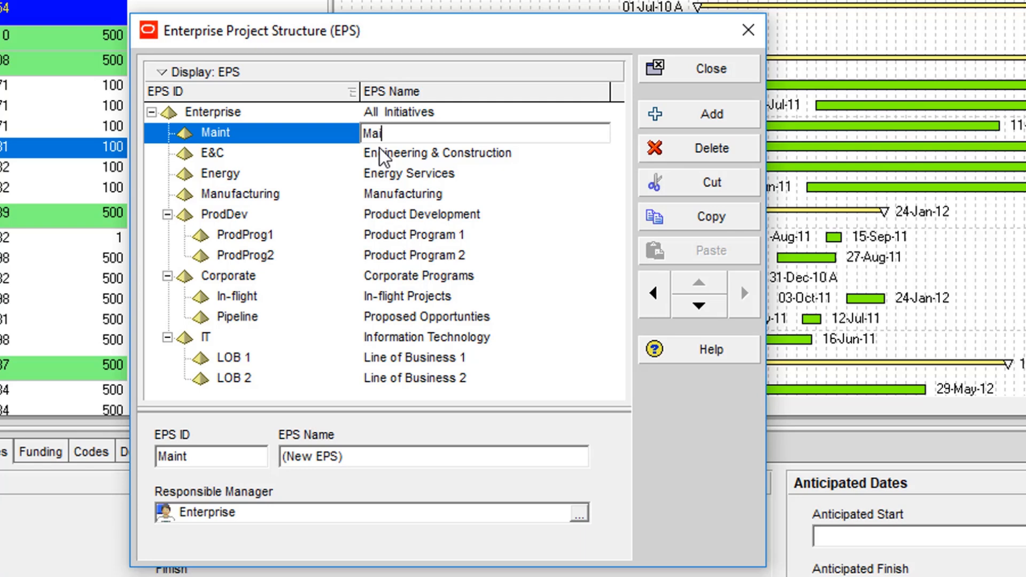
{"action": "type", "text": "ntenance EPS"}
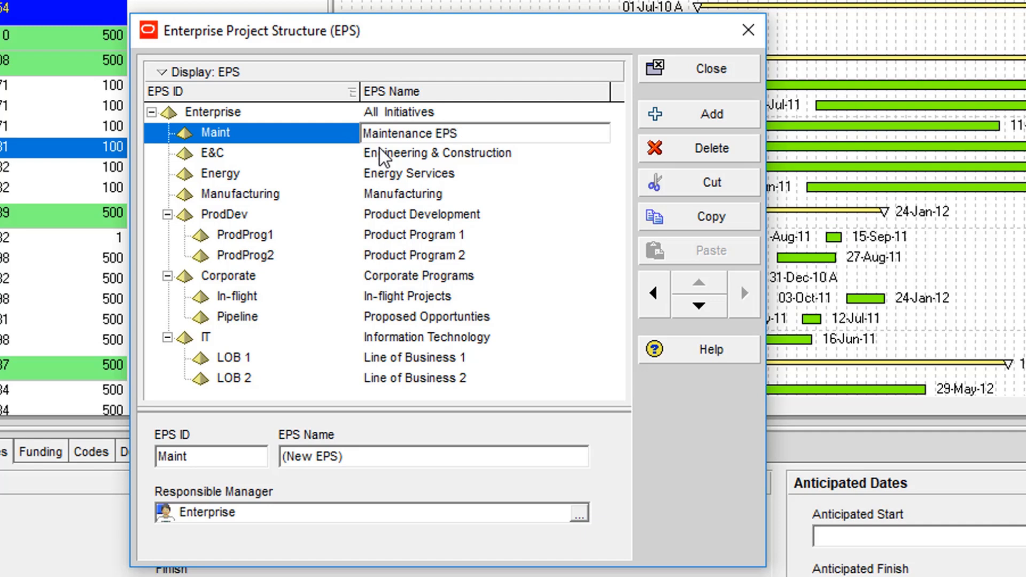
{"action": "key", "text": "Return"}
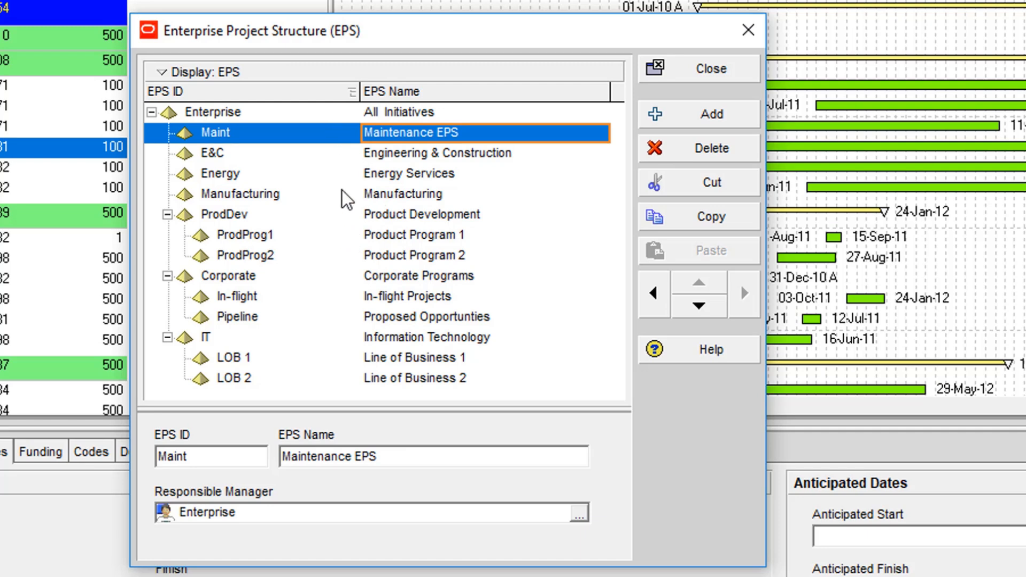
Step: Assign the Maintenance Department OBS element as the responsible manager of Maintenance EPS
{"action": "left_click", "coordinate": [254, 134]}
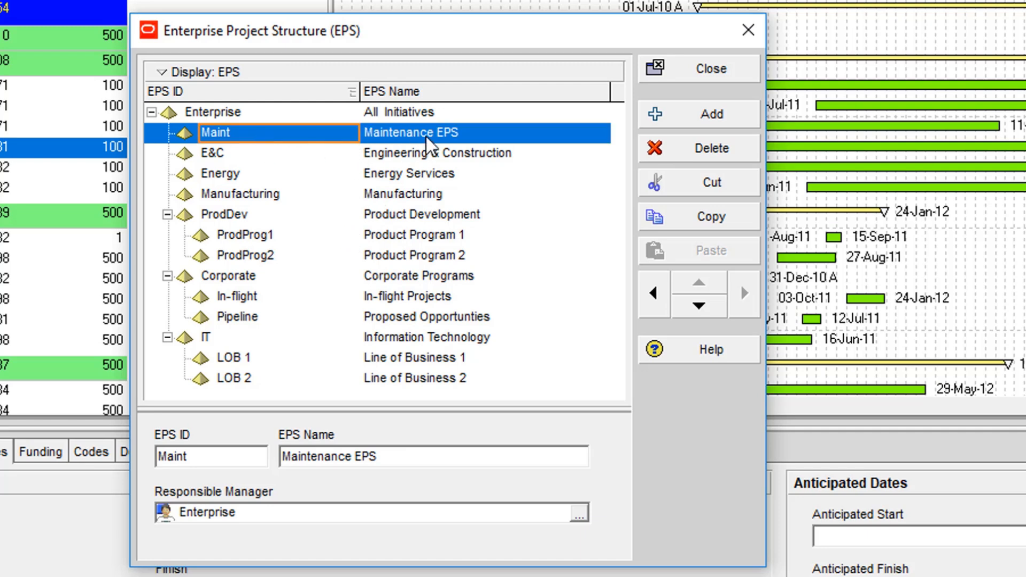
{"action": "left_click", "coordinate": [409, 133]}
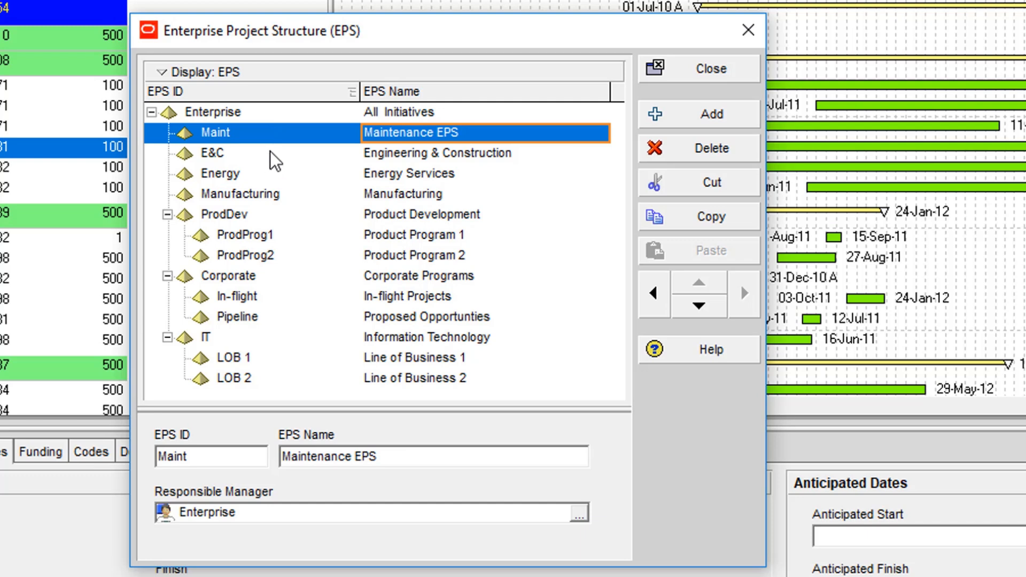
{"action": "left_click", "coordinate": [287, 132]}
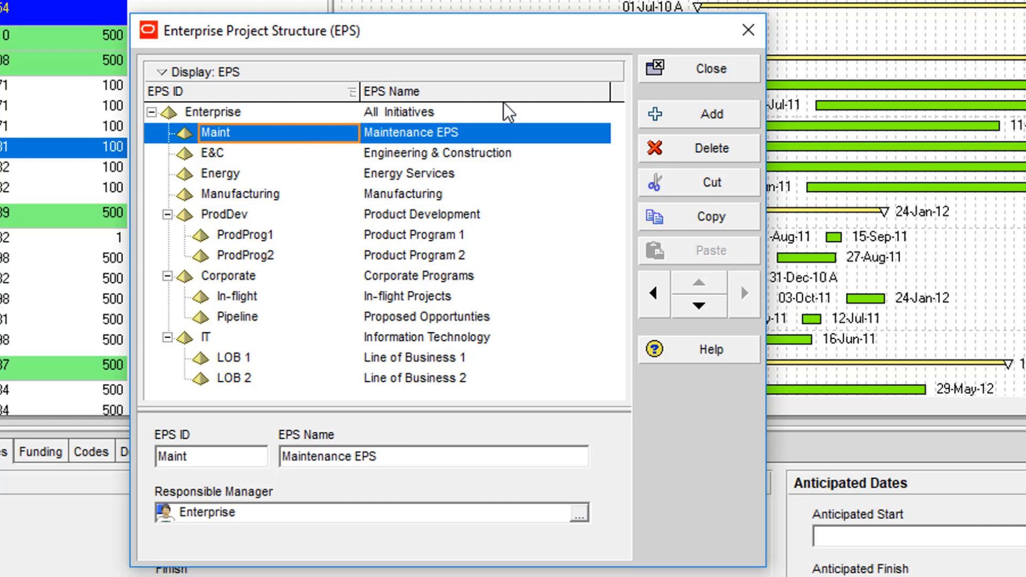
{"action": "left_click", "coordinate": [418, 132]}
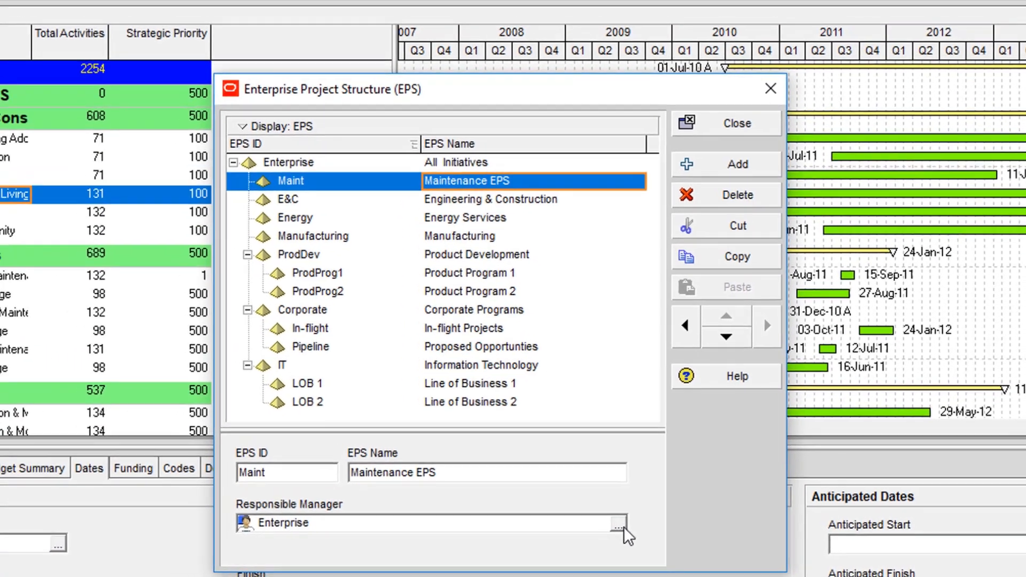
{"action": "left_click", "coordinate": [622, 526]}
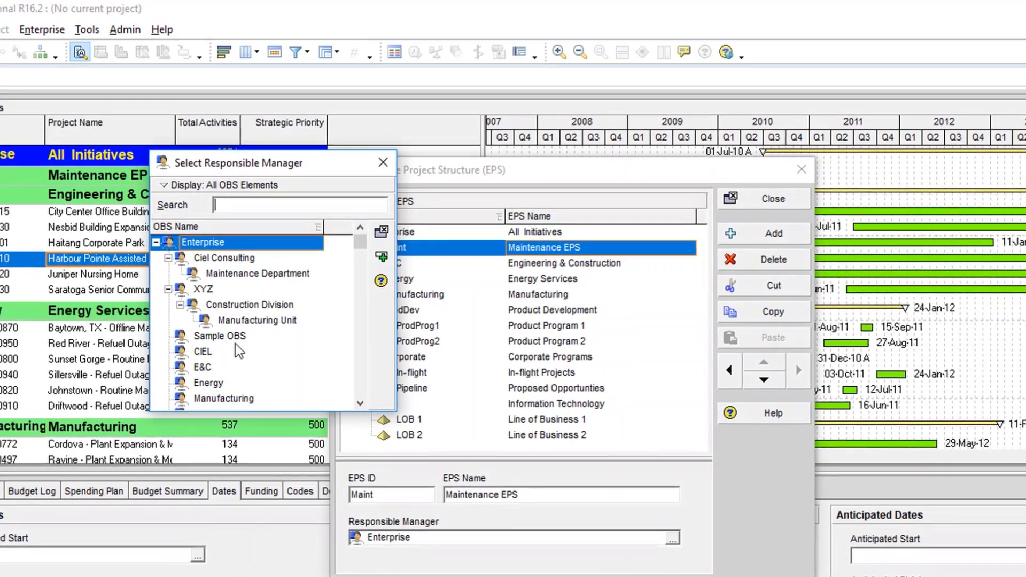
{"action": "left_click", "coordinate": [264, 275]}
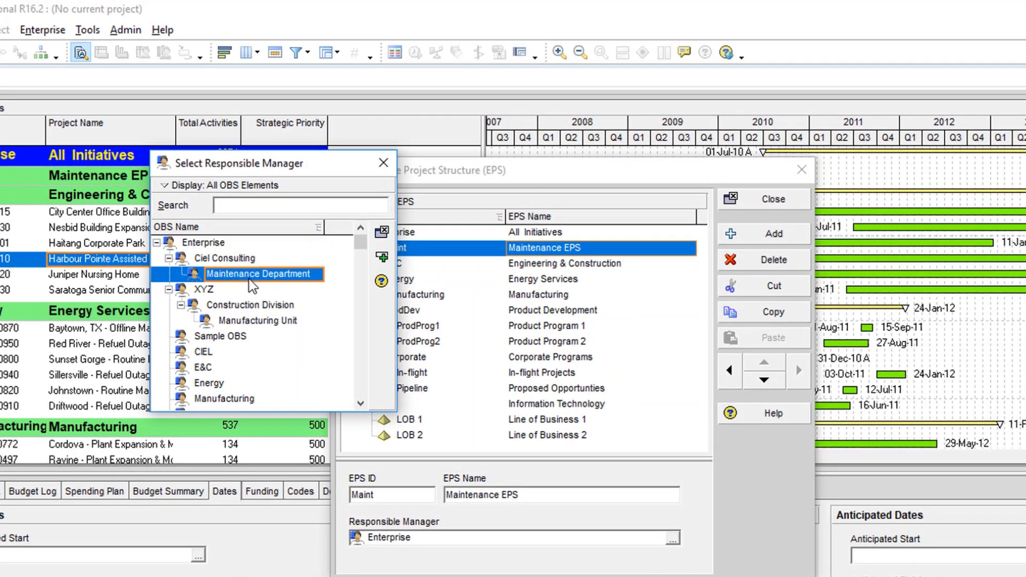
{"action": "left_click", "coordinate": [383, 259]}
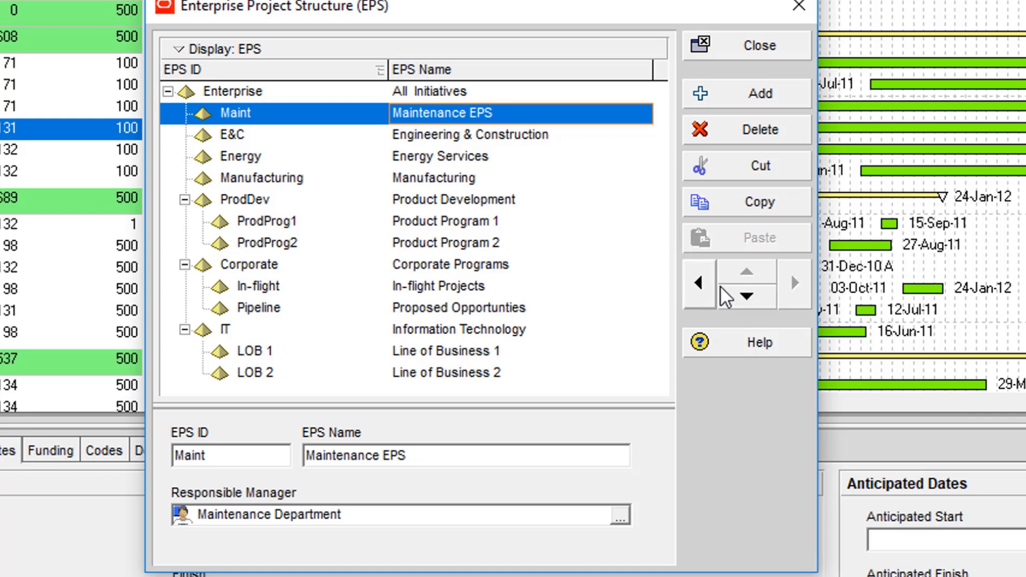
Step: Move Maintenance EPS out to the root level above Enterprise and close the EPS dialog
{"action": "left_click", "coordinate": [746, 297]}
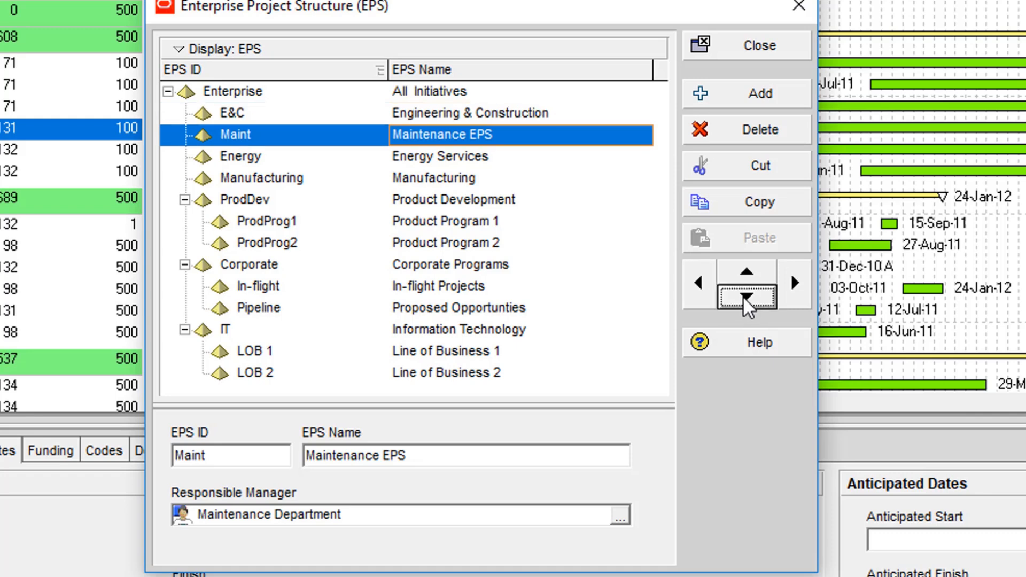
{"action": "left_click", "coordinate": [698, 283]}
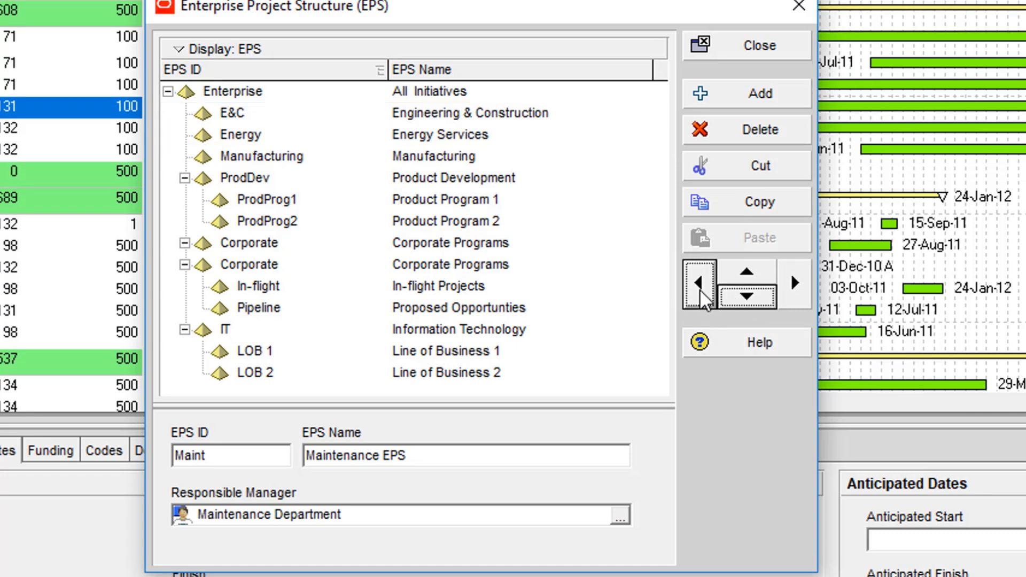
{"action": "left_click", "coordinate": [749, 268]}
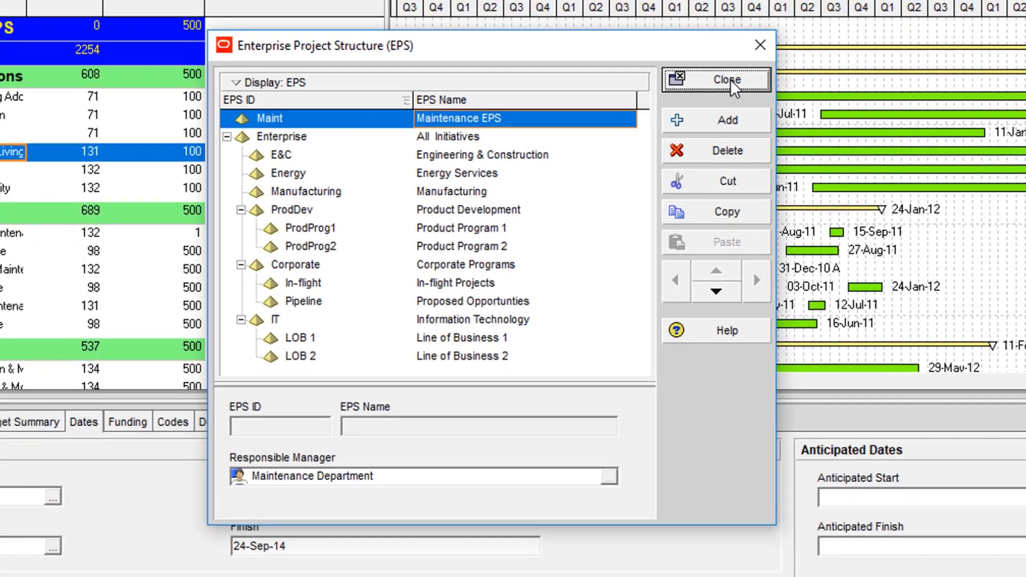
{"action": "left_click", "coordinate": [760, 46]}
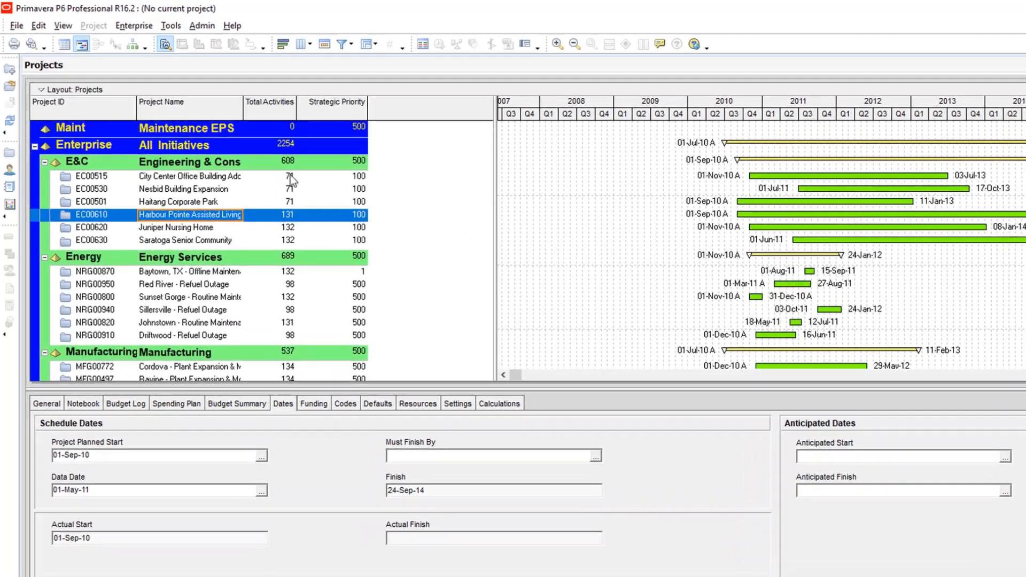
{"action": "left_click", "coordinate": [134, 26]}
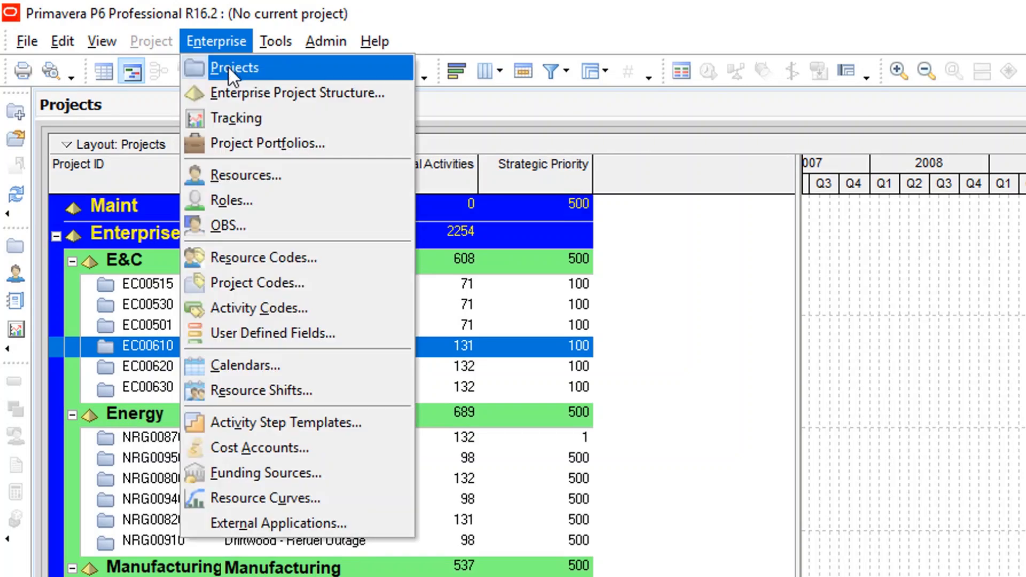
{"action": "left_click", "coordinate": [274, 69]}
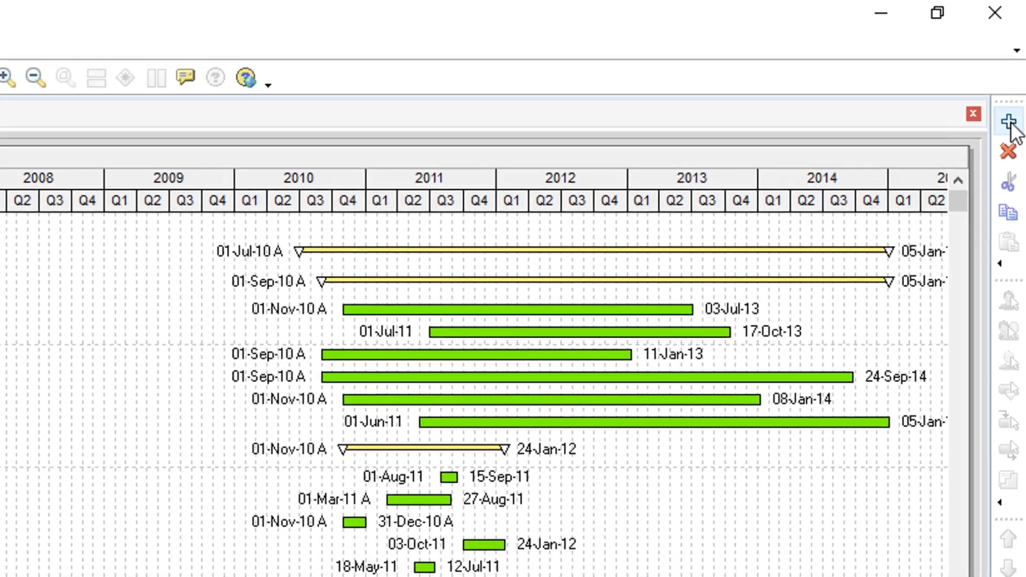
{"action": "left_click", "coordinate": [1009, 122]}
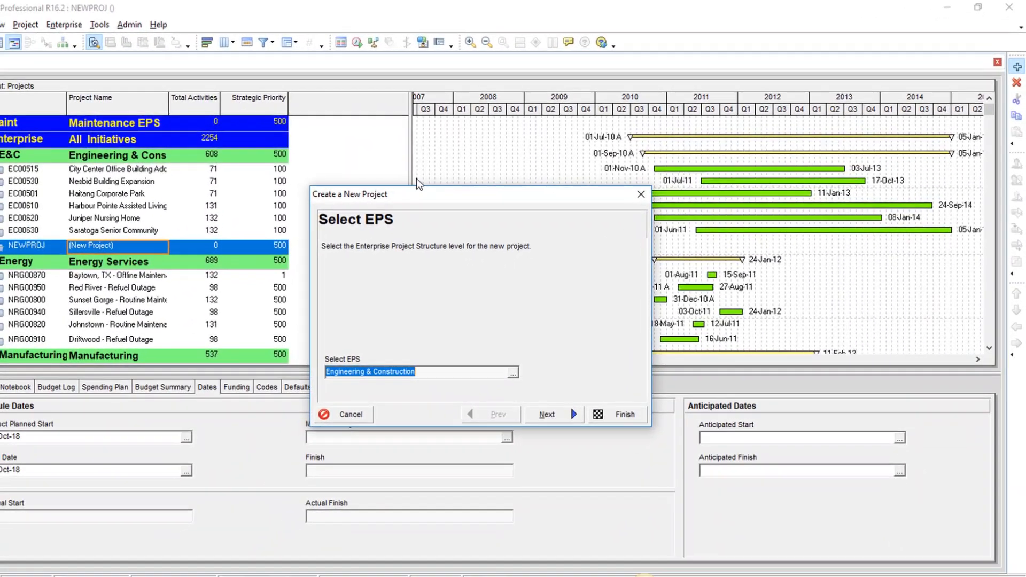
{"action": "left_click_drag", "start_coordinate": [462, 194], "coordinate": [471, 122]}
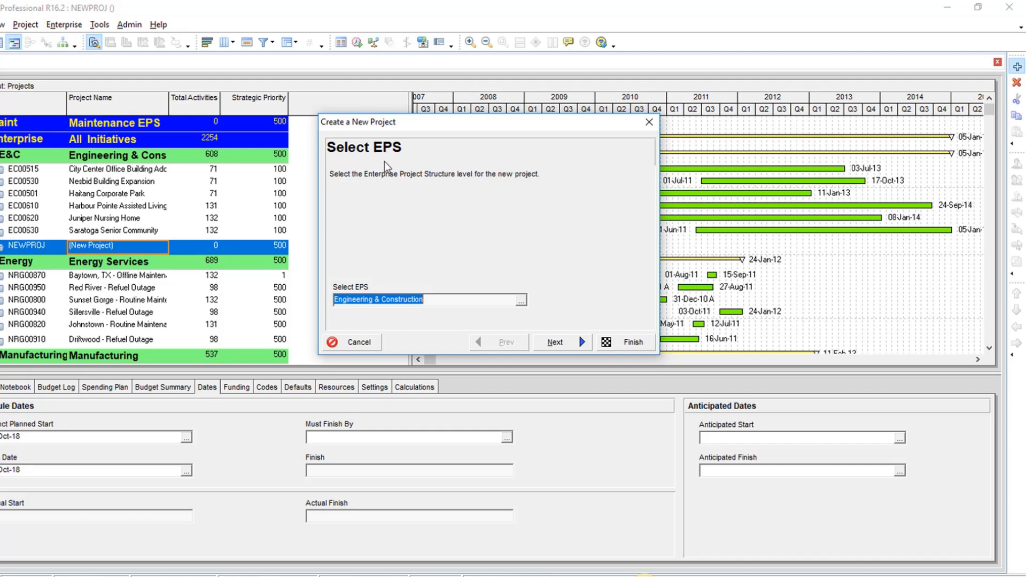
{"action": "left_click", "coordinate": [649, 122]}
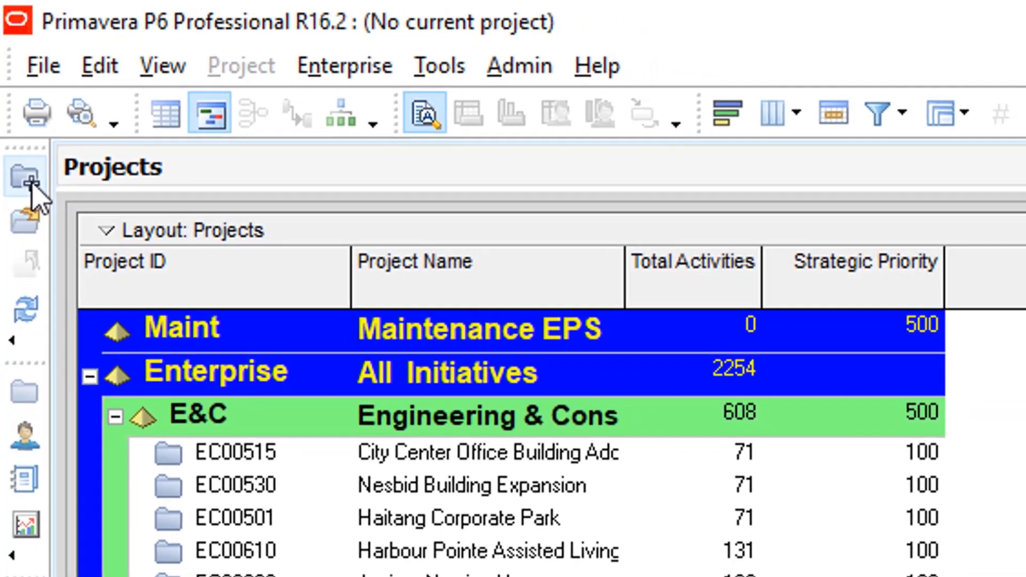
{"action": "left_click", "coordinate": [30, 183]}
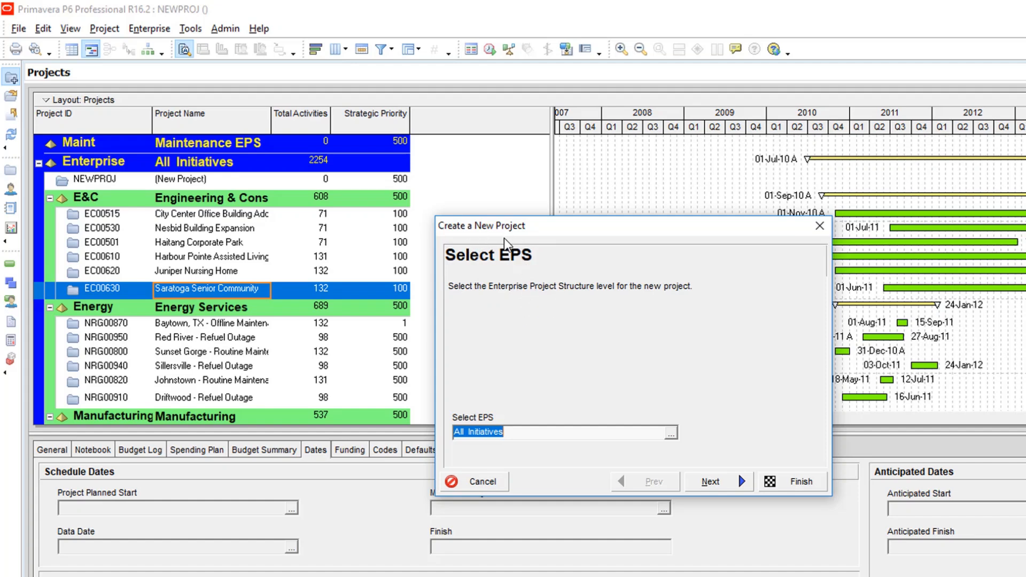
{"action": "left_click", "coordinate": [819, 225]}
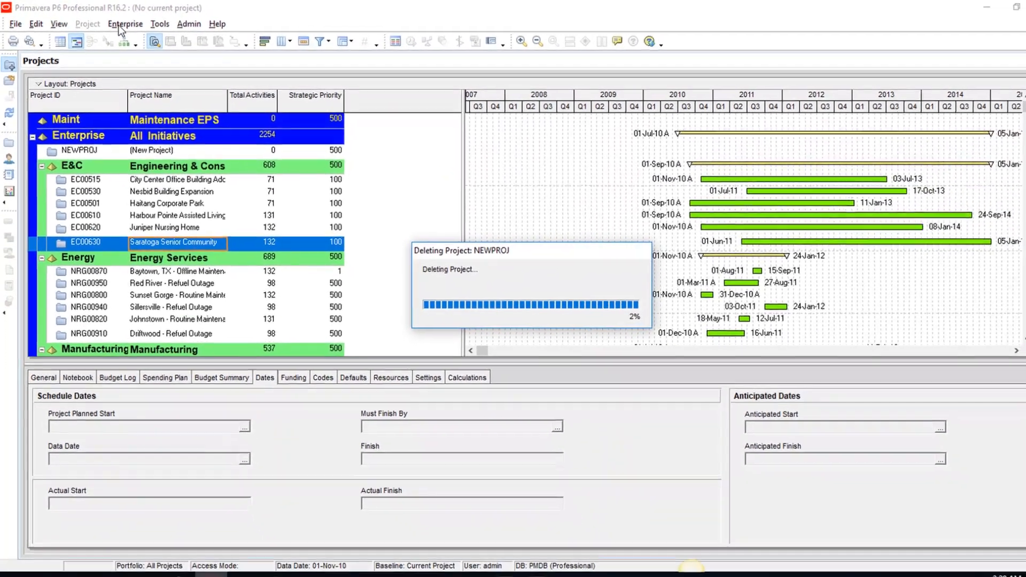
{"action": "left_click", "coordinate": [145, 30]}
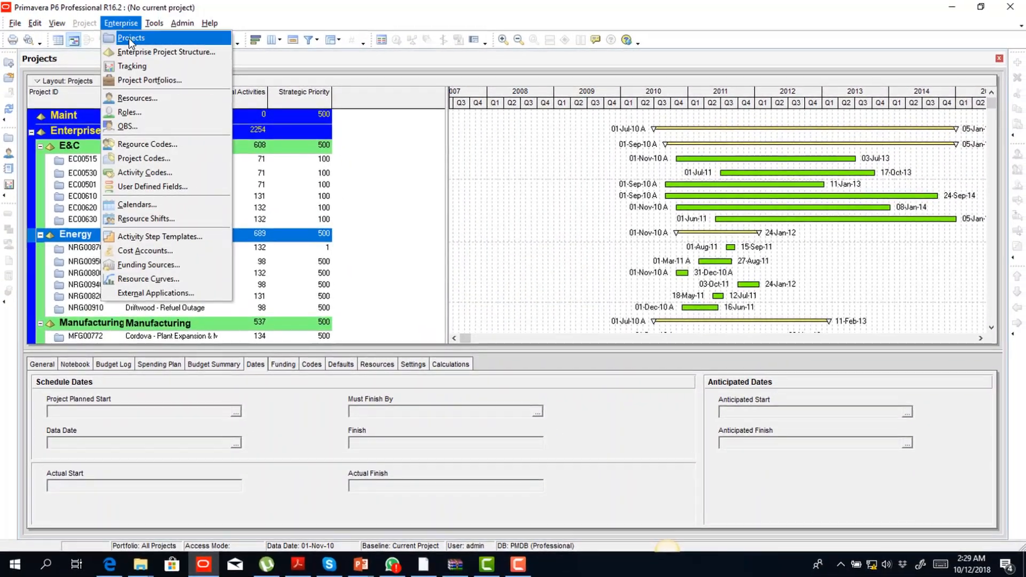
{"action": "left_click", "coordinate": [133, 38]}
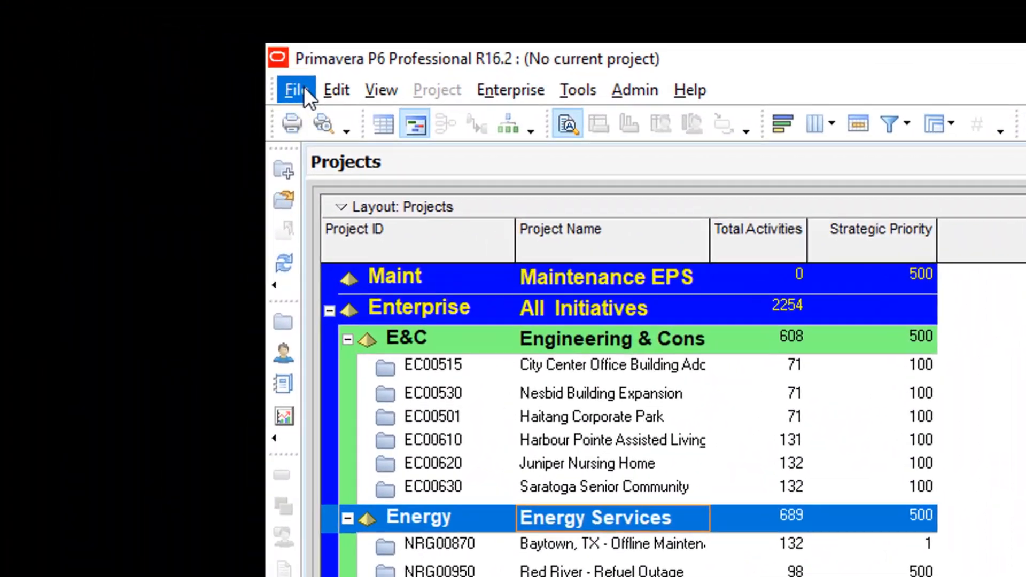
{"action": "left_click", "coordinate": [242, 77]}
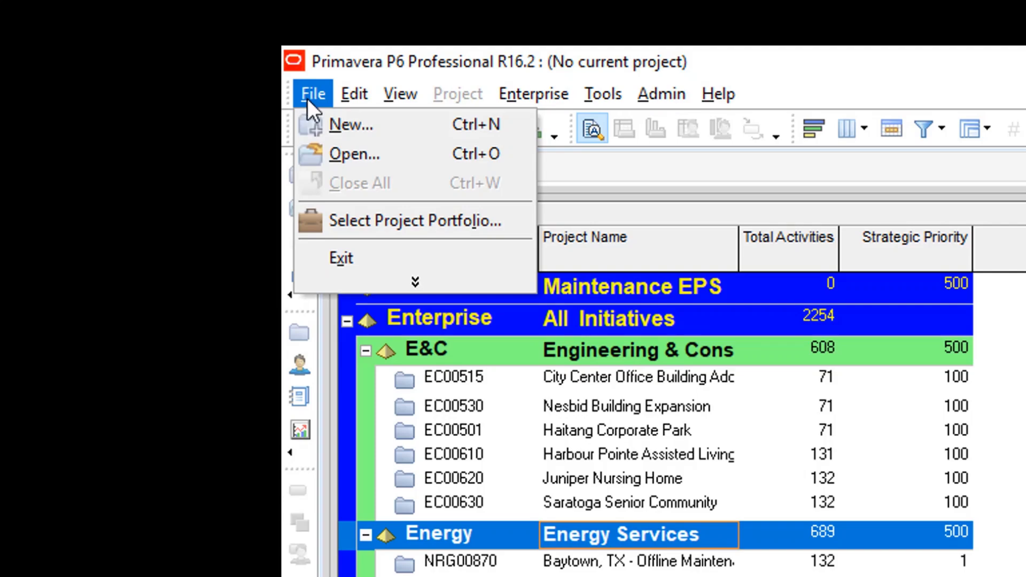
{"action": "left_click", "coordinate": [355, 125]}
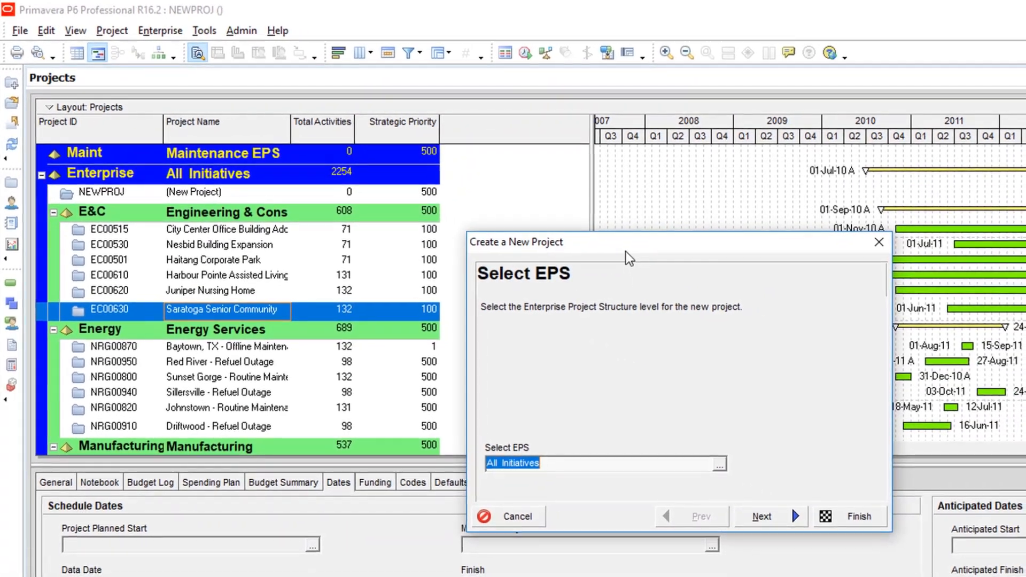
{"action": "left_click_drag", "start_coordinate": [716, 277], "coordinate": [680, 222]}
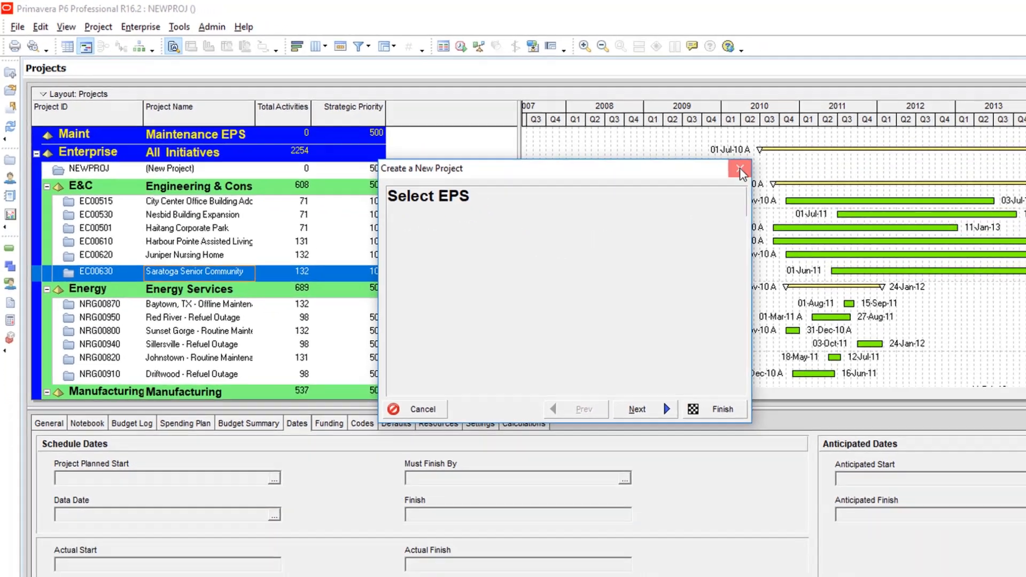
{"action": "left_click", "coordinate": [844, 192]}
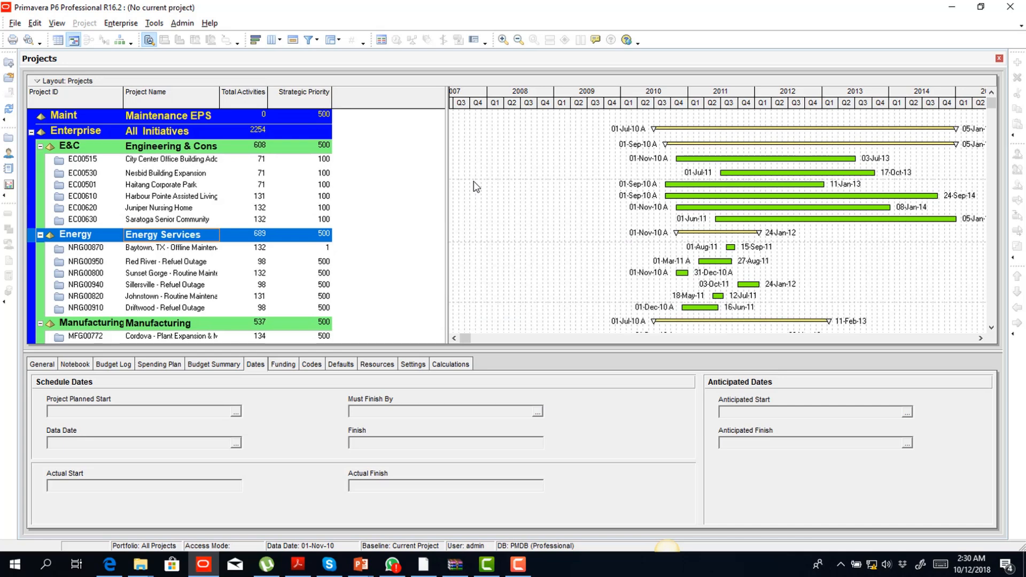
Step: Start a new project and place it under the Maintenance EPS node
{"action": "key", "text": "ctrl+n"}
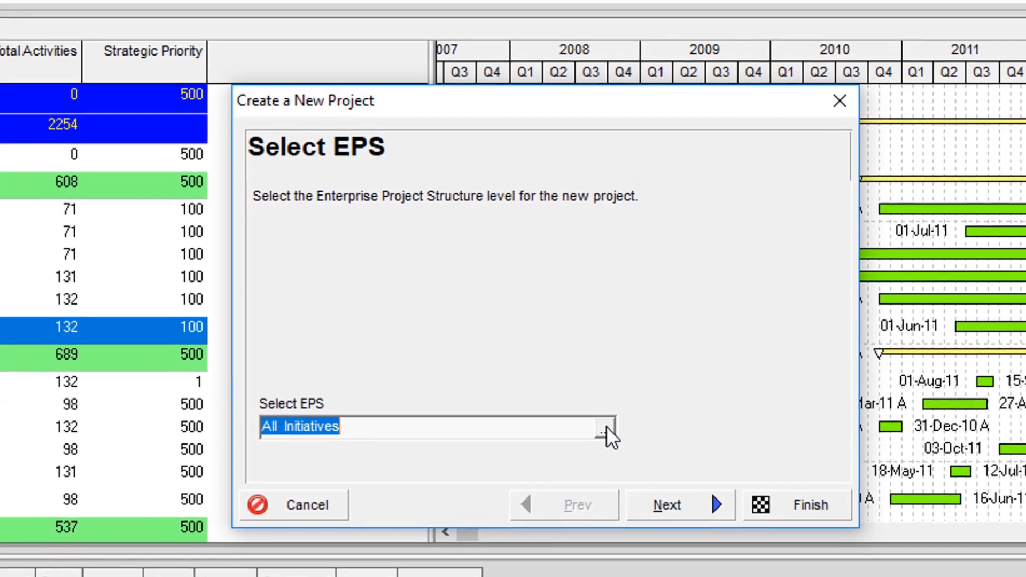
{"action": "left_click", "coordinate": [575, 438]}
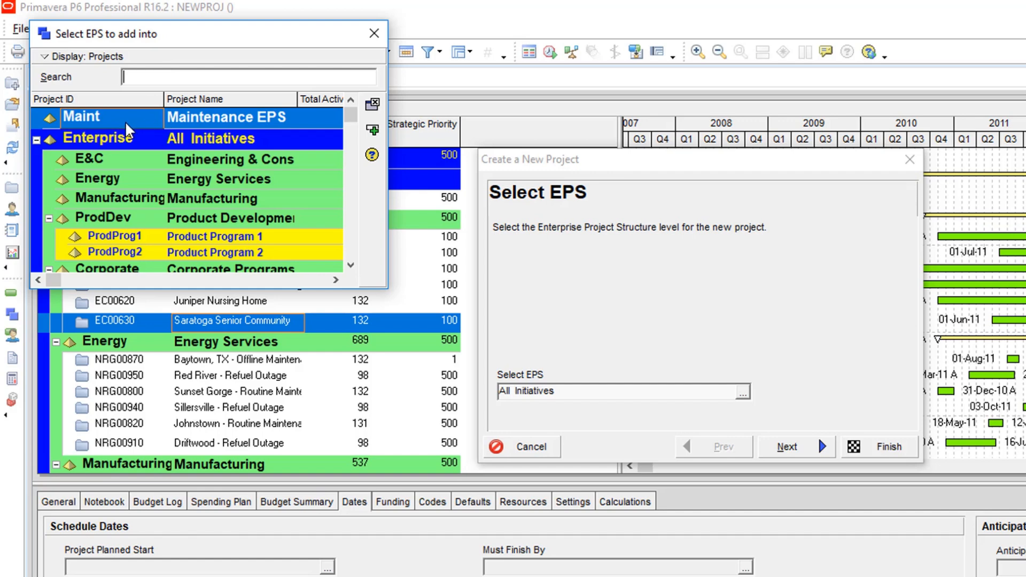
{"action": "left_click", "coordinate": [98, 113]}
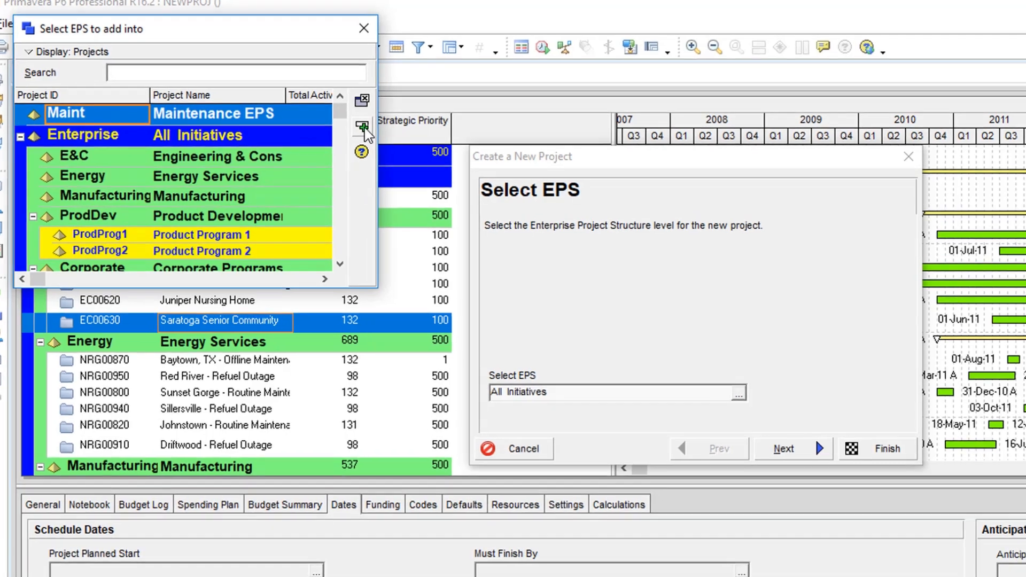
{"action": "left_click", "coordinate": [363, 127]}
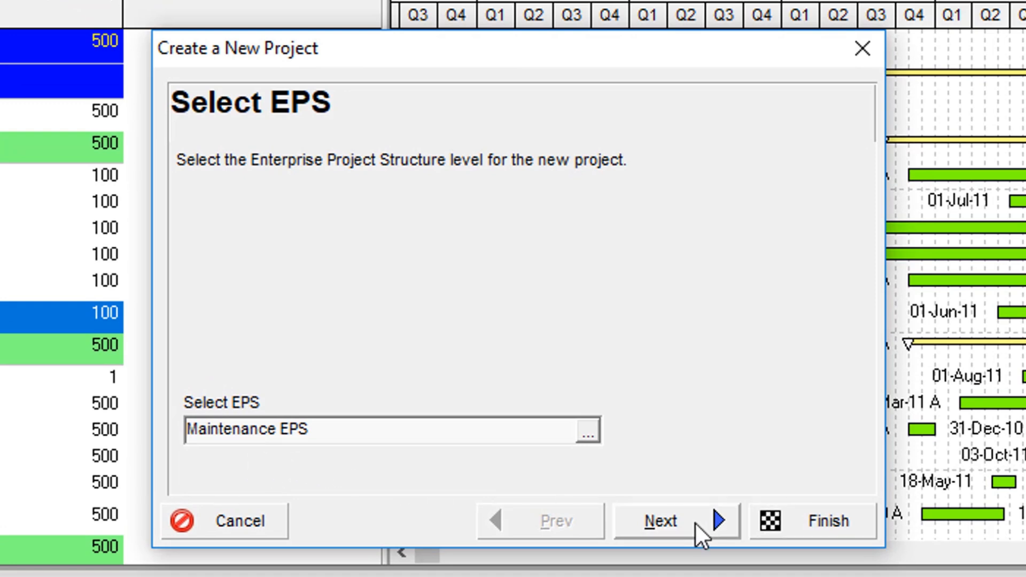
{"action": "left_click", "coordinate": [661, 530]}
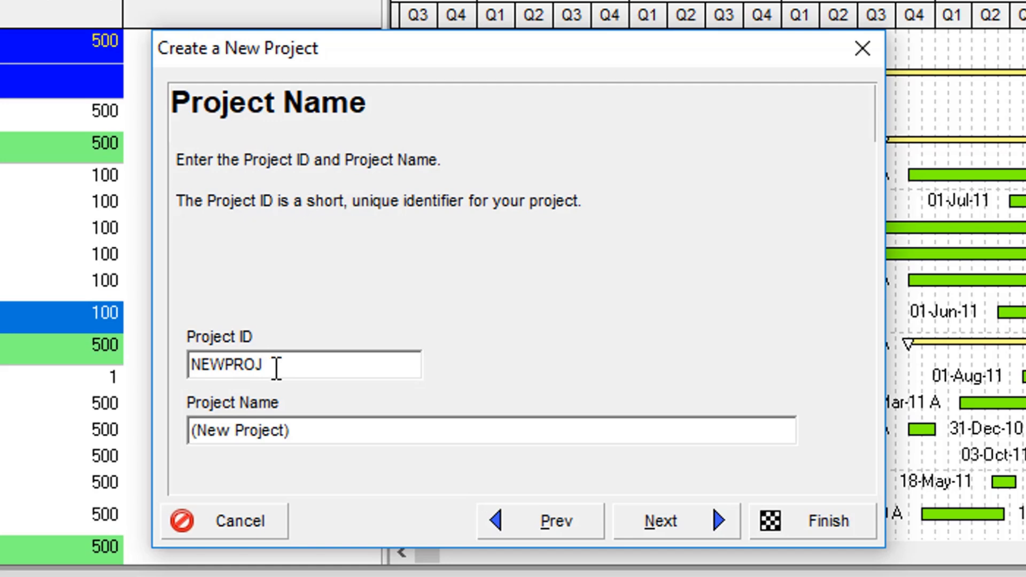
Step: Give the new project the ID "MFE" and the name "Manufacturing Facility Expansion"
{"action": "left_click_drag", "start_coordinate": [293, 365], "coordinate": [190, 365]}
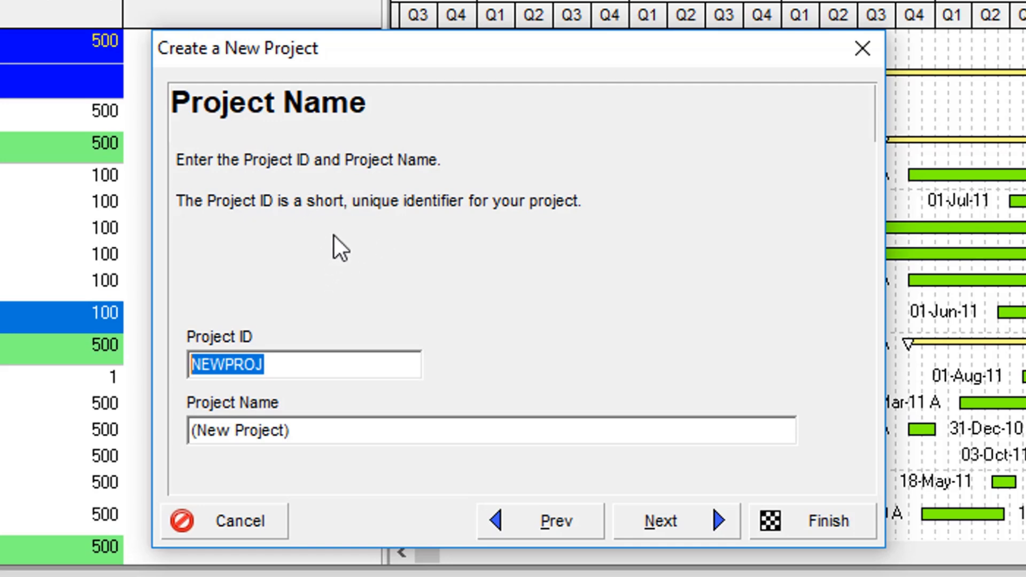
{"action": "type", "text": "MFE"}
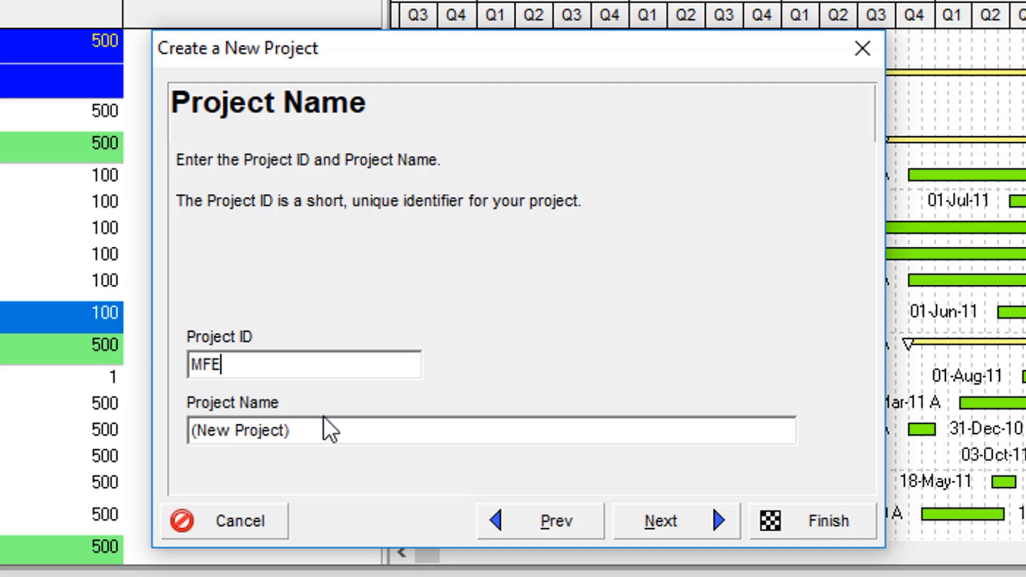
{"action": "key", "text": "Tab"}
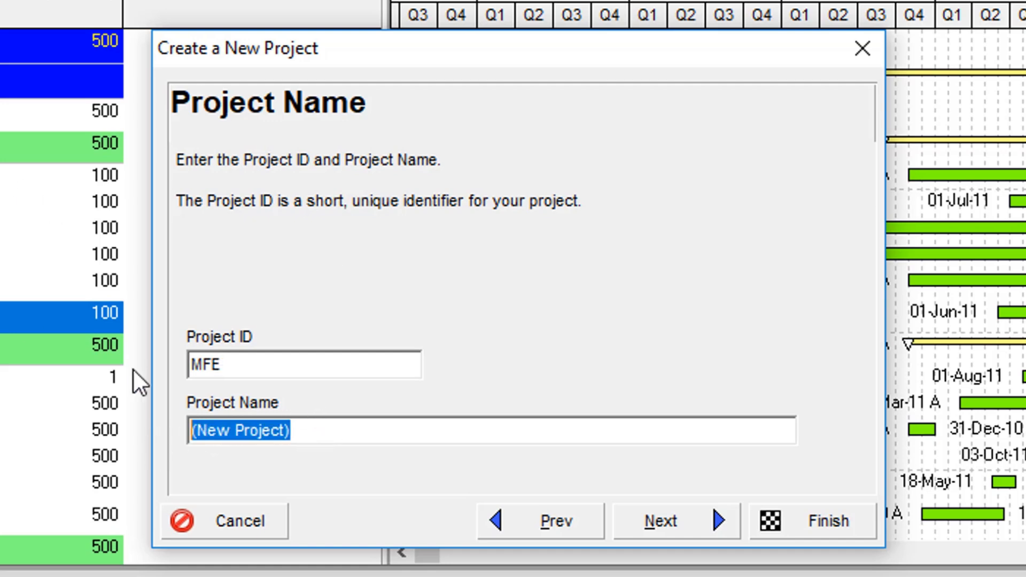
{"action": "type", "text": "M"}
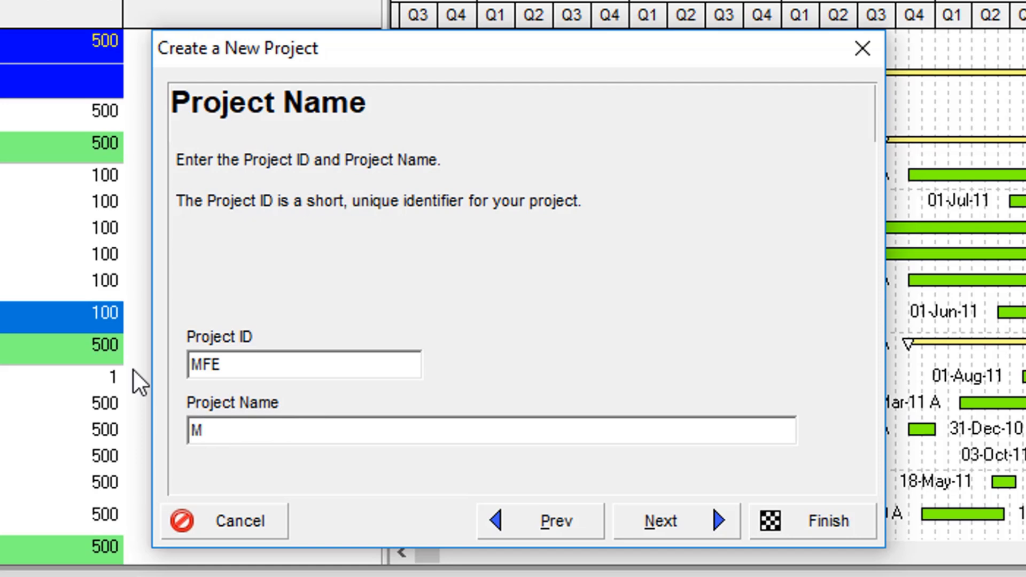
{"action": "type", "text": "anufactu"}
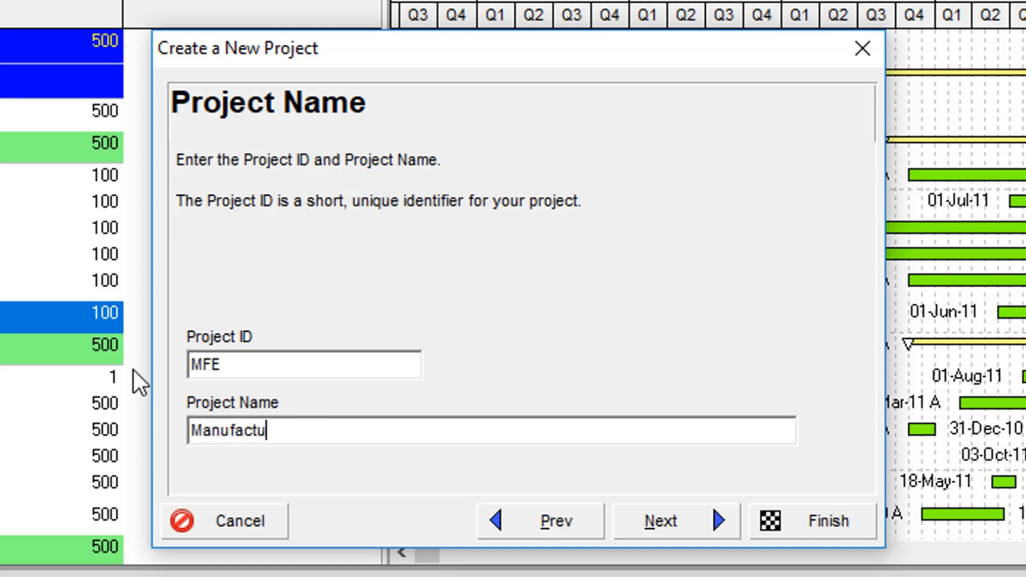
{"action": "type", "text": "ring Fa"}
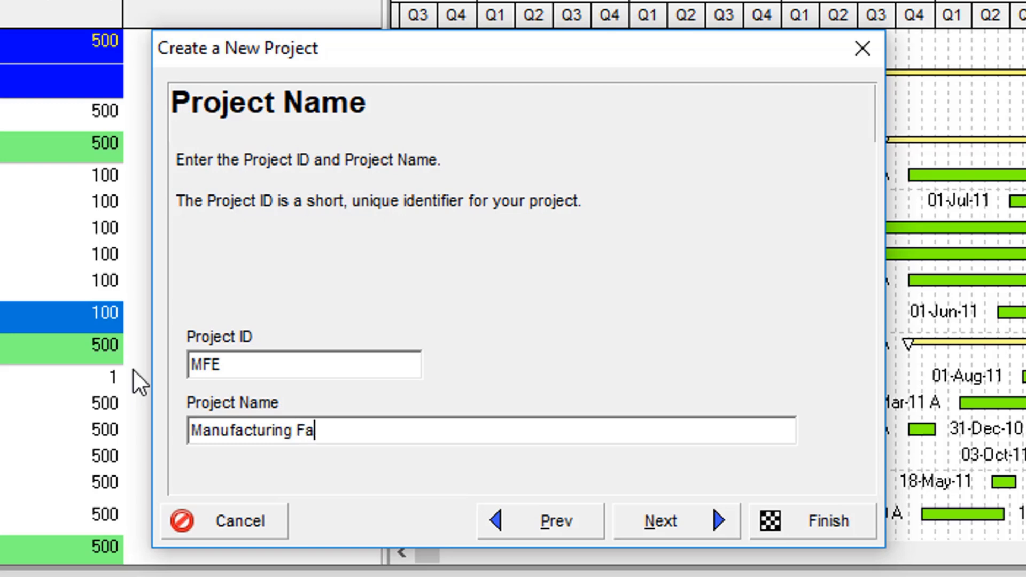
{"action": "type", "text": "cility Expan"}
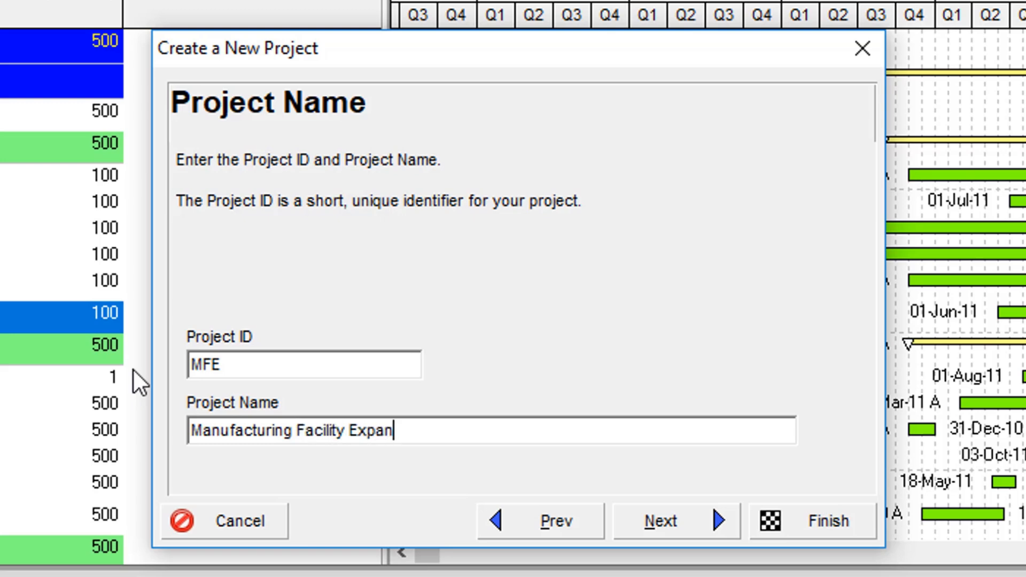
{"action": "type", "text": "sion"}
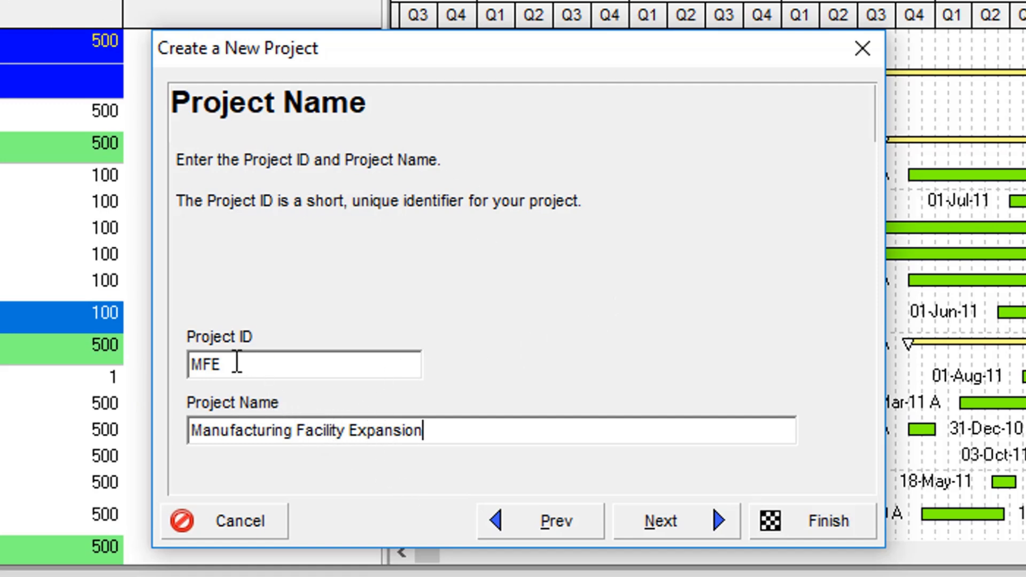
{"action": "left_click", "coordinate": [669, 518]}
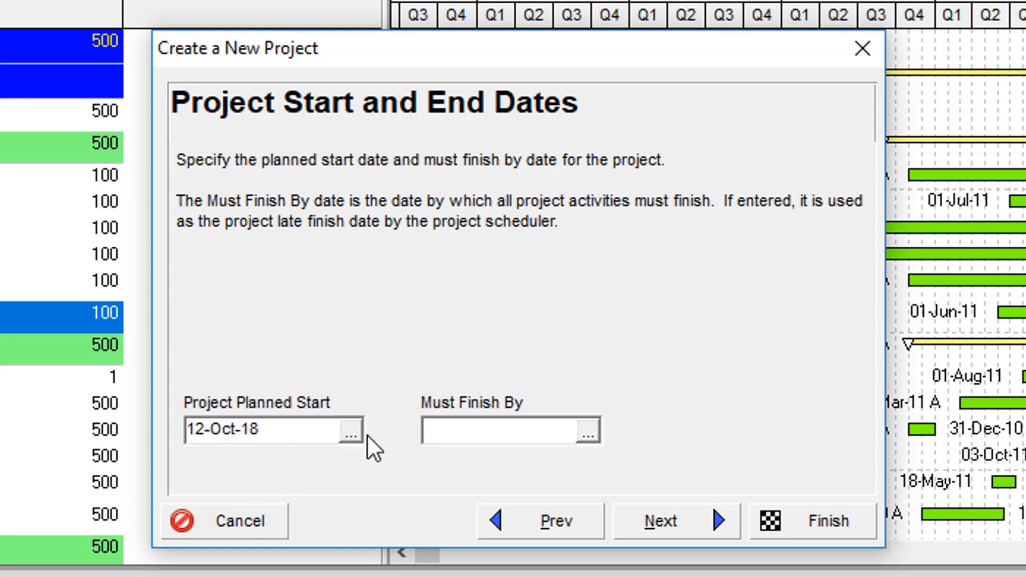
Step: Set the project planned start date to 22-Oct-18
{"action": "left_click", "coordinate": [350, 434]}
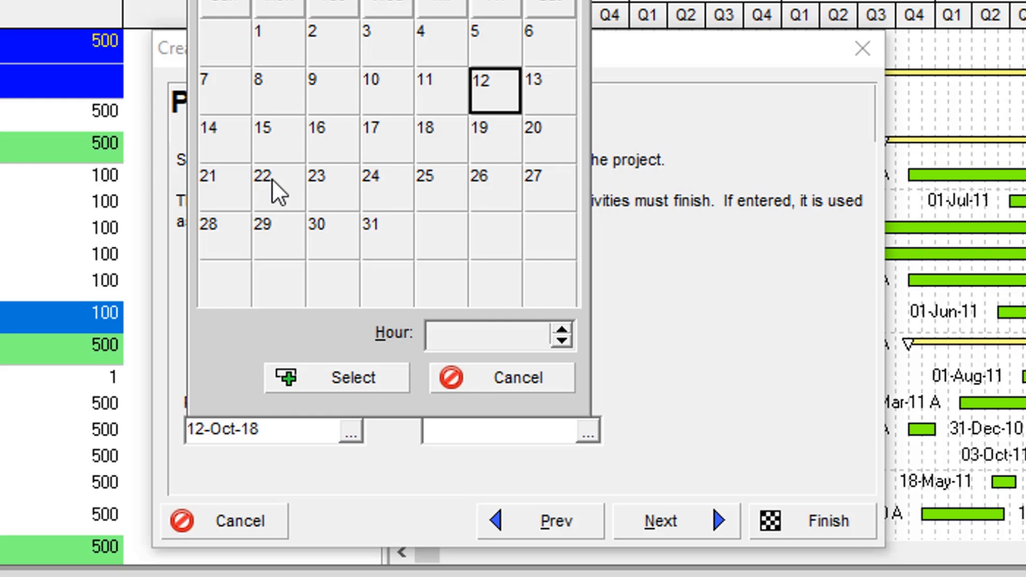
{"action": "left_click", "coordinate": [270, 195]}
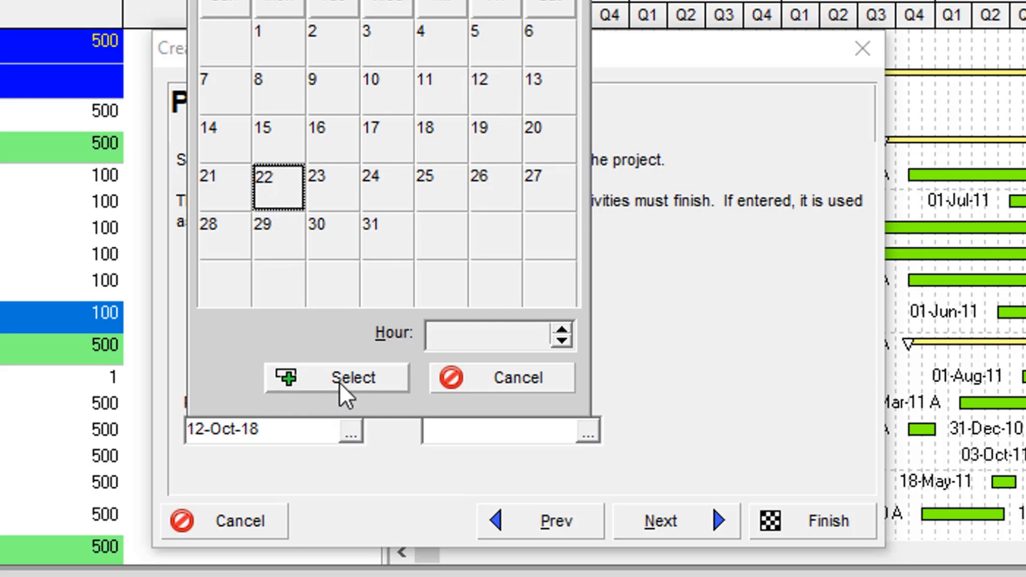
{"action": "left_click", "coordinate": [355, 377]}
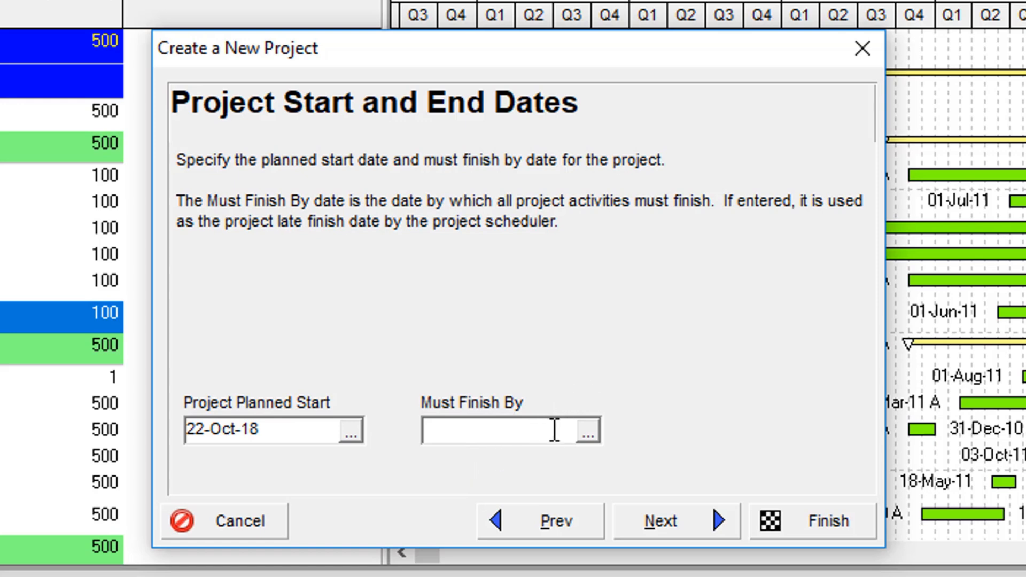
{"action": "left_click", "coordinate": [587, 434]}
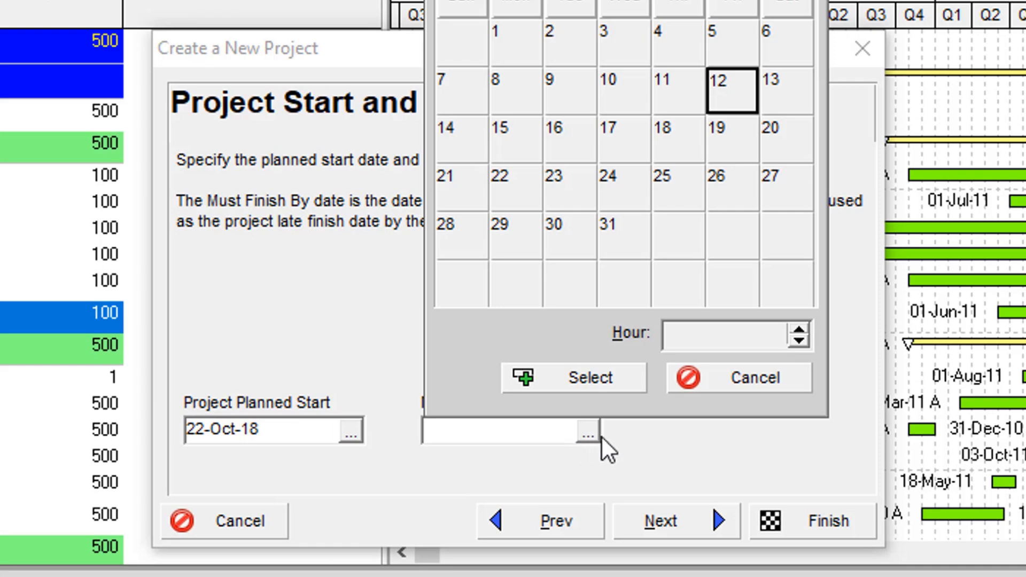
{"action": "left_click", "coordinate": [794, 0]}
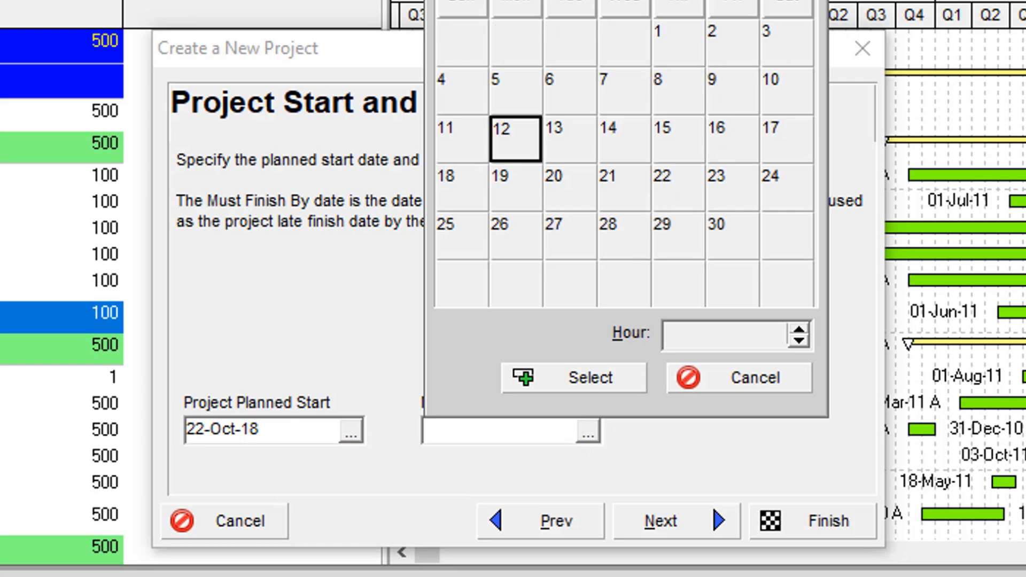
{"action": "left_click", "coordinate": [794, 0]}
{"action": "left_click", "coordinate": [794, 1]}
{"action": "left_click", "coordinate": [459, 0]}
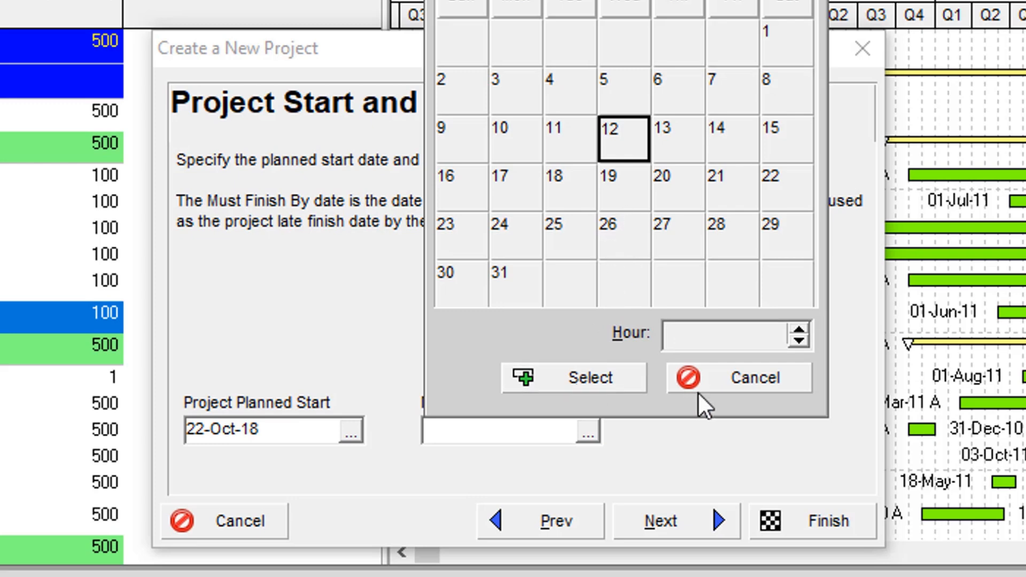
{"action": "left_click", "coordinate": [743, 378]}
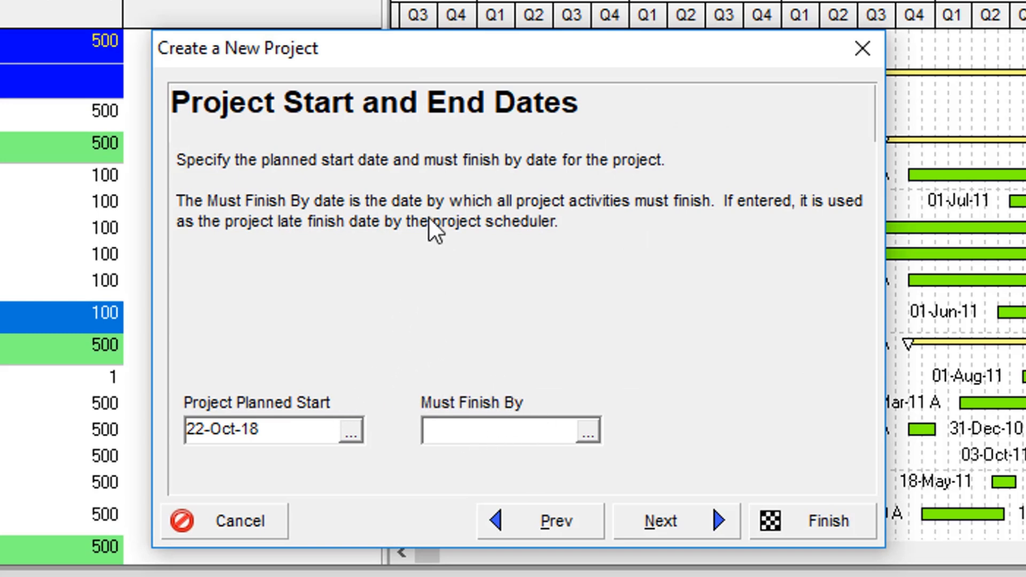
Step: Accept the project dates with Must Finish By left empty and proceed to the responsible manager selection
{"action": "left_click", "coordinate": [669, 521]}
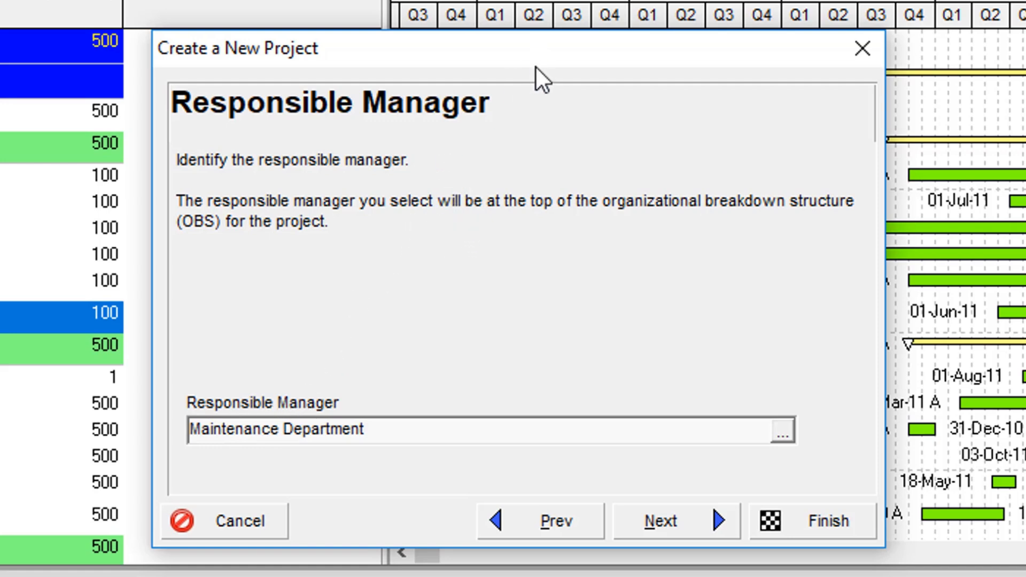
Step: Assign Maintenance Department as the new project's responsible manager and proceed to the assignment rate type
{"action": "left_click_drag", "start_coordinate": [537, 67], "coordinate": [484, 40]}
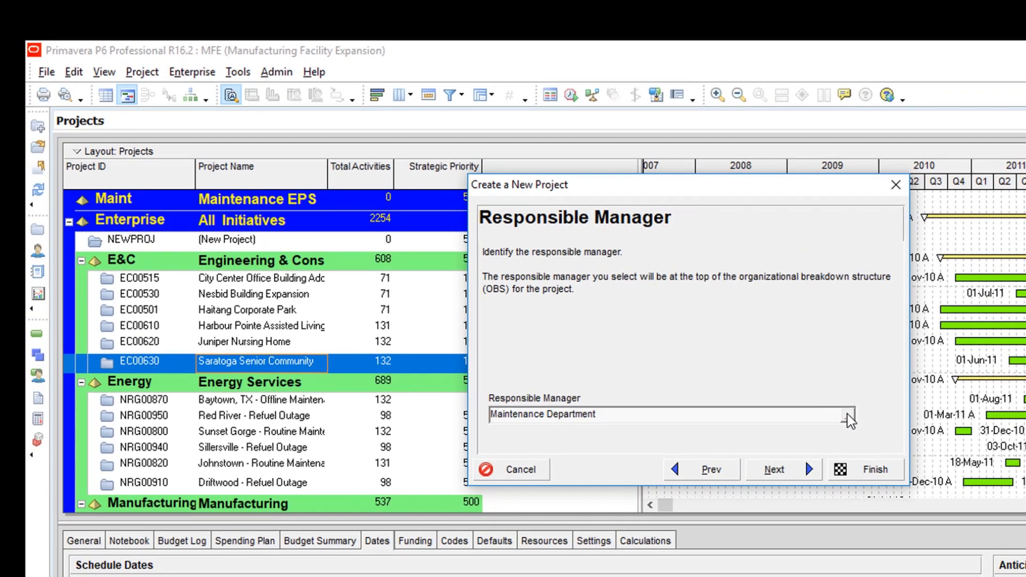
{"action": "left_click", "coordinate": [730, 405]}
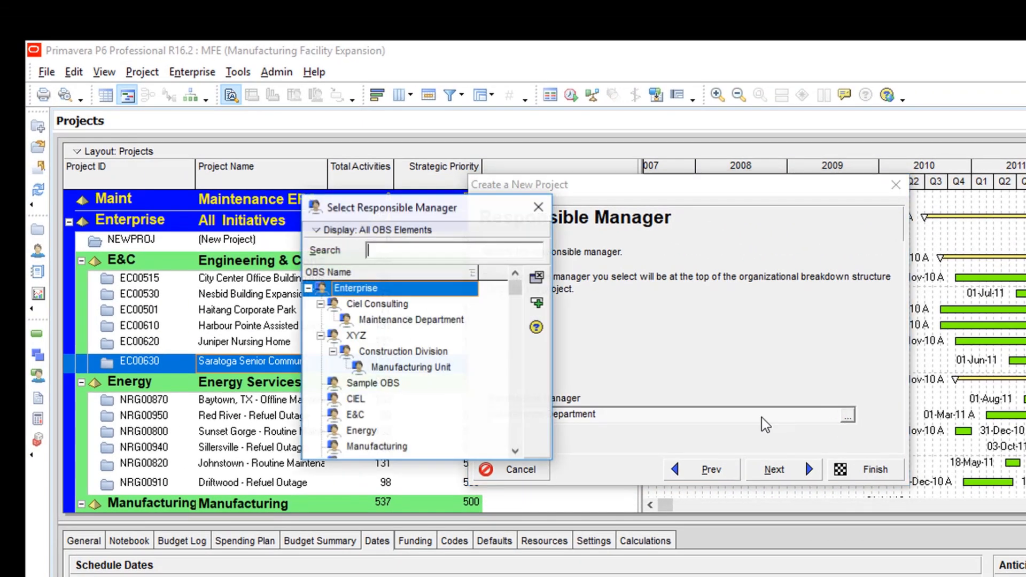
{"action": "left_click", "coordinate": [398, 322]}
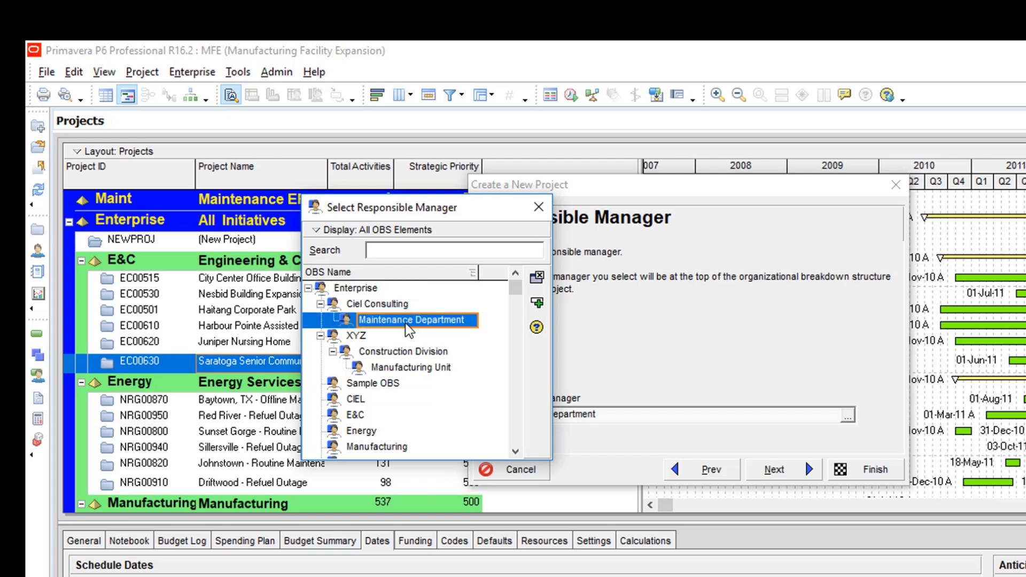
{"action": "left_click", "coordinate": [538, 304]}
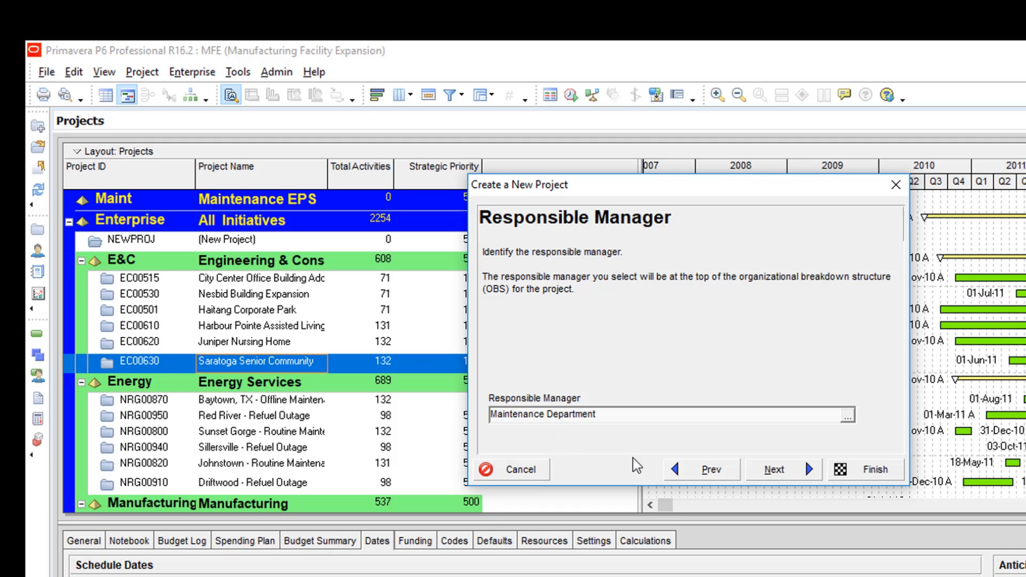
{"action": "left_click", "coordinate": [774, 469]}
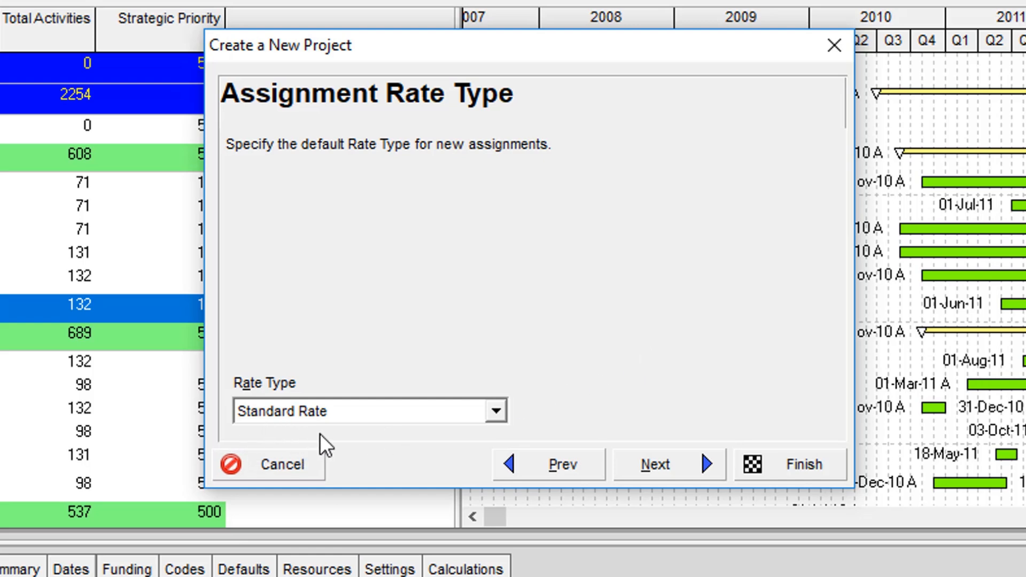
Step: Choose Standard Rate as the default rate type for new assignments and finish creating the project
{"action": "left_click", "coordinate": [495, 411]}
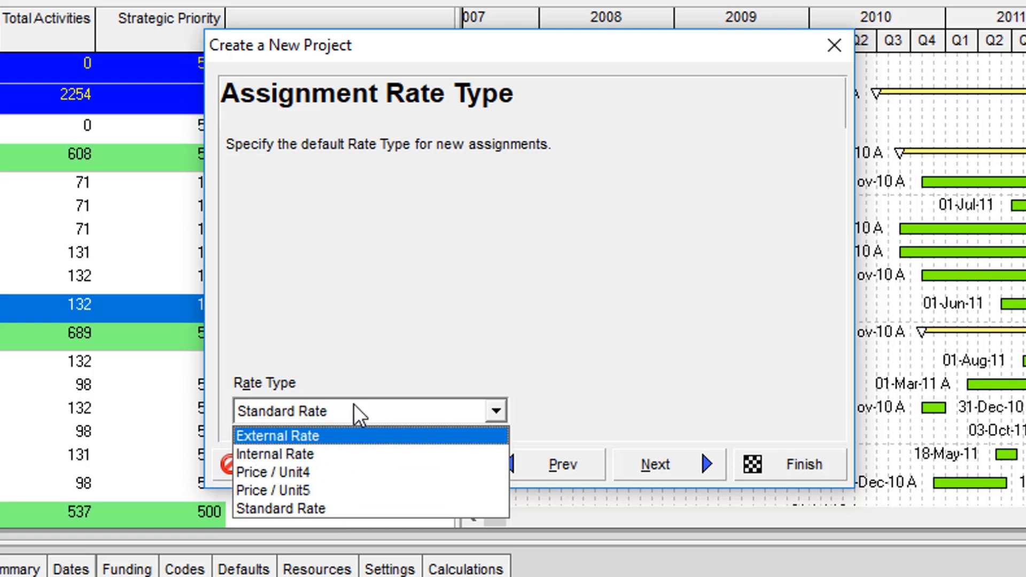
{"action": "left_click", "coordinate": [348, 510]}
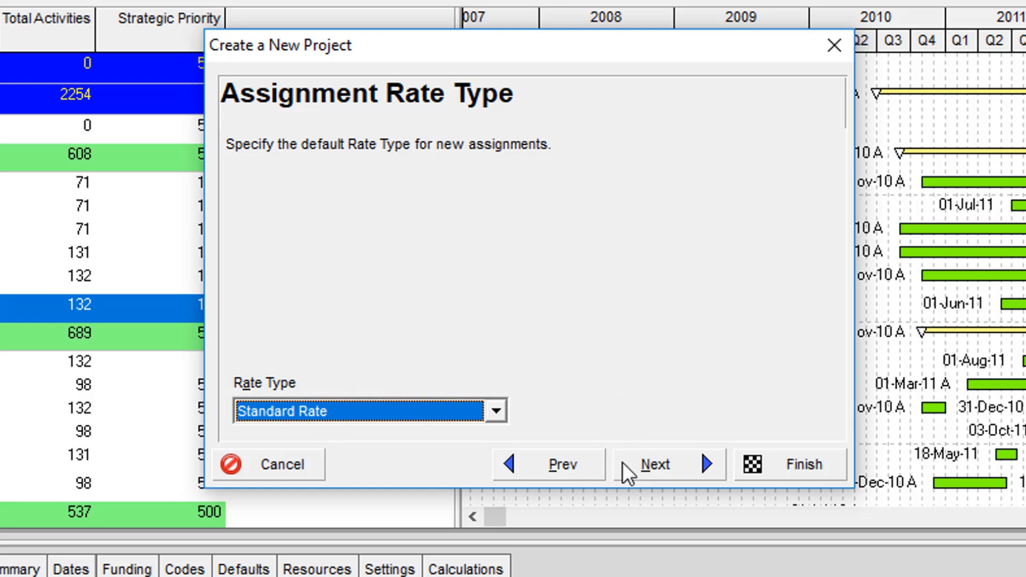
{"action": "left_click", "coordinate": [655, 463]}
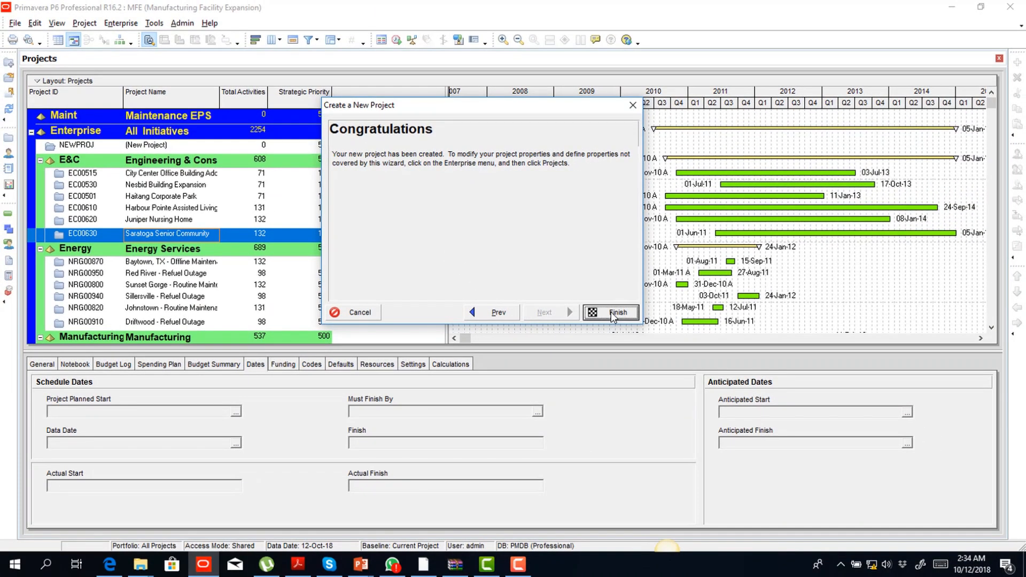
{"action": "left_click", "coordinate": [611, 312]}
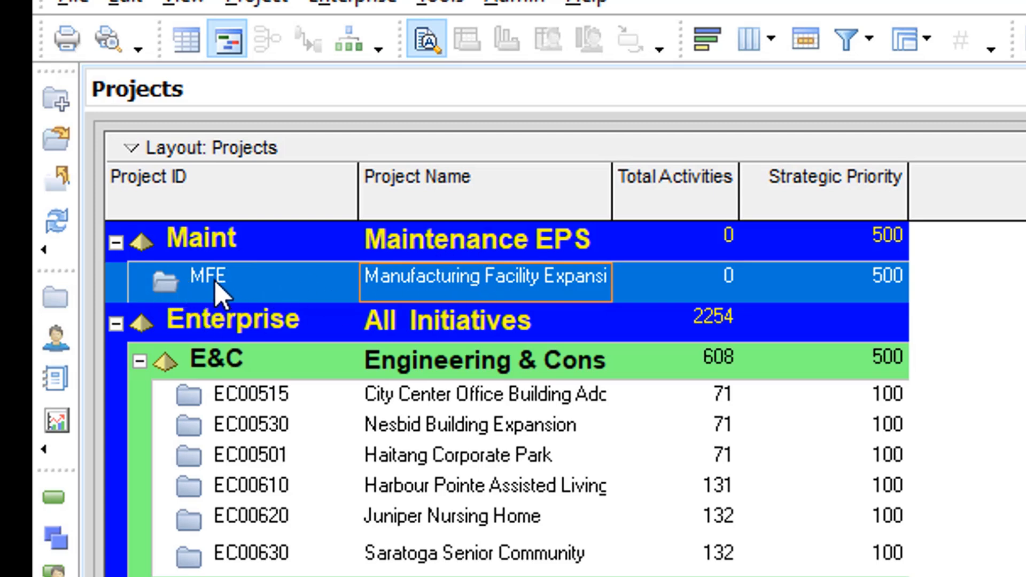
Step: Check the project ID and project name of the MFE entry under Maintenance EPS
{"action": "left_click", "coordinate": [225, 294]}
{"action": "left_click", "coordinate": [449, 292]}
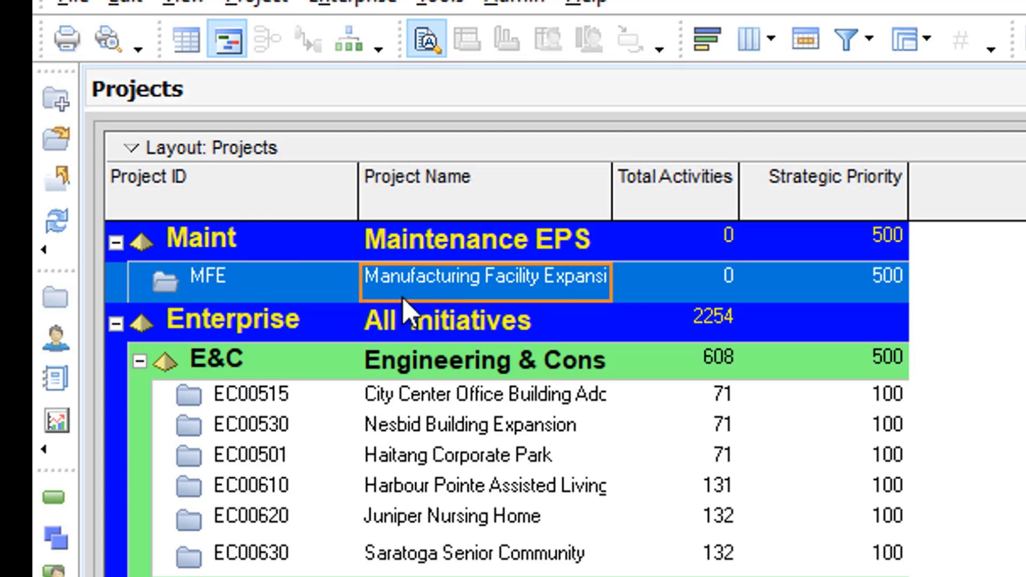
{"action": "left_click", "coordinate": [257, 280]}
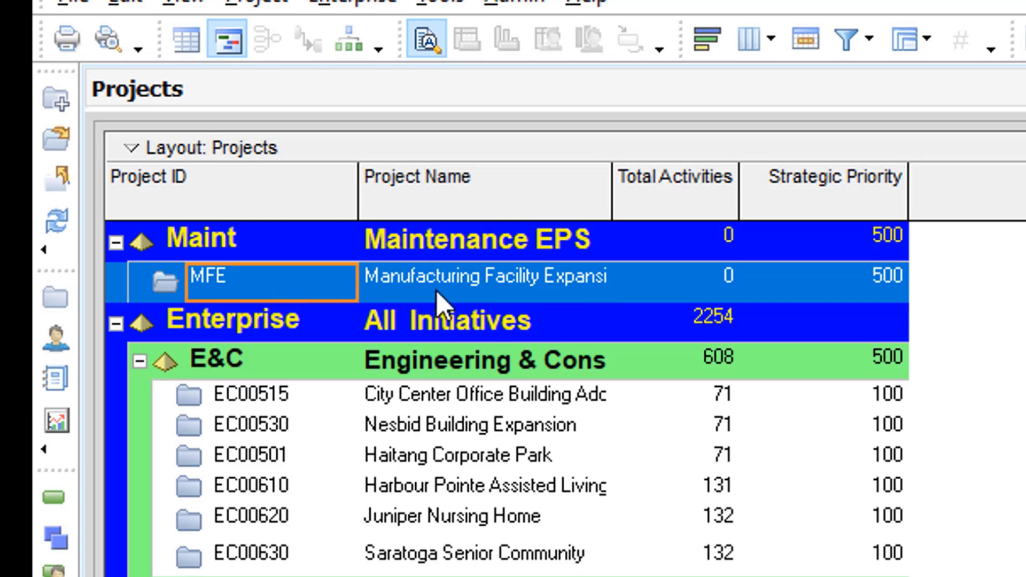
{"action": "left_click", "coordinate": [465, 281]}
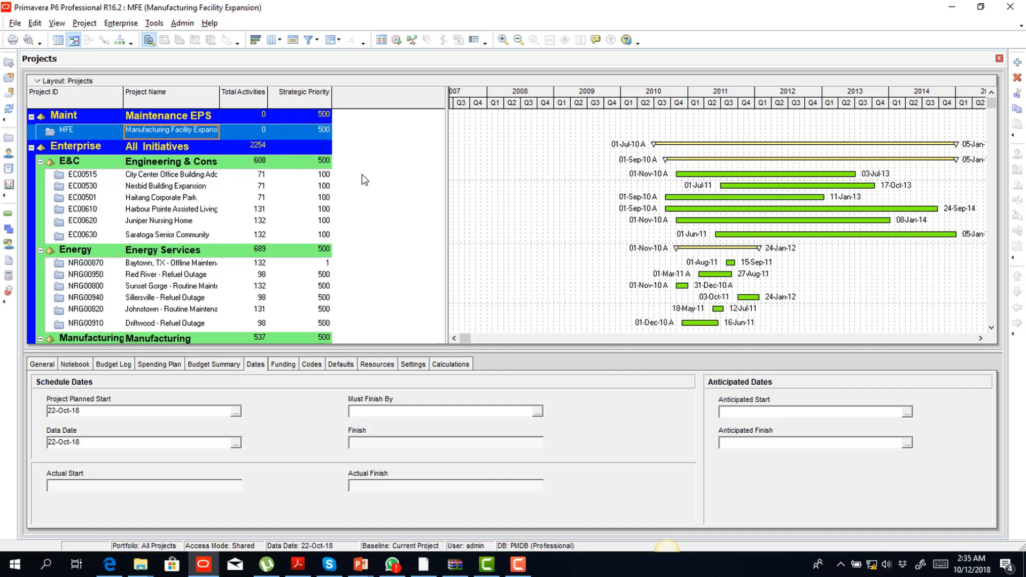
Step: Review the Organizational Breakdown Structure and the Enterprise Project Structure, closing each one without changes
{"action": "left_click", "coordinate": [121, 24]}
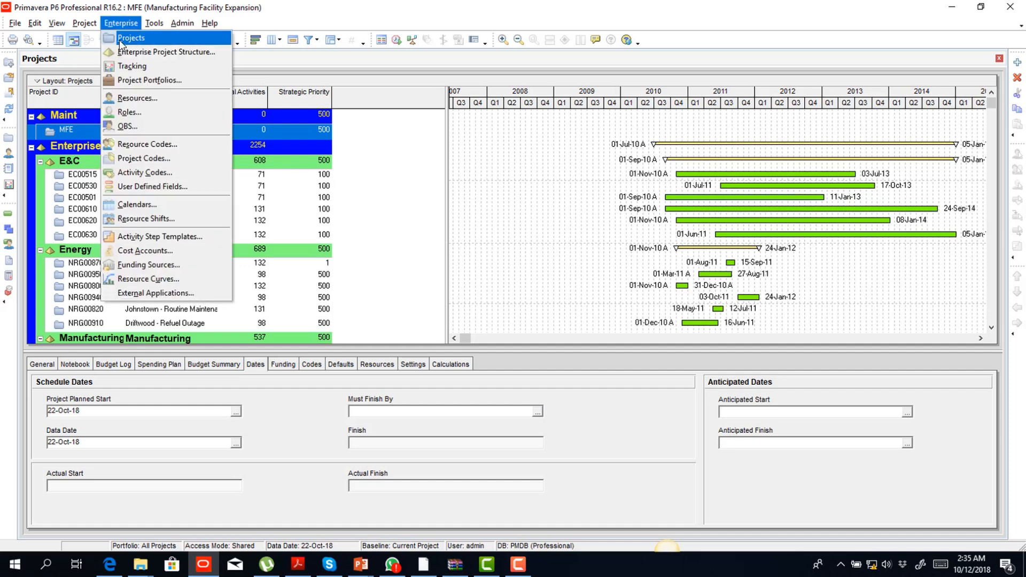
{"action": "left_click", "coordinate": [133, 127]}
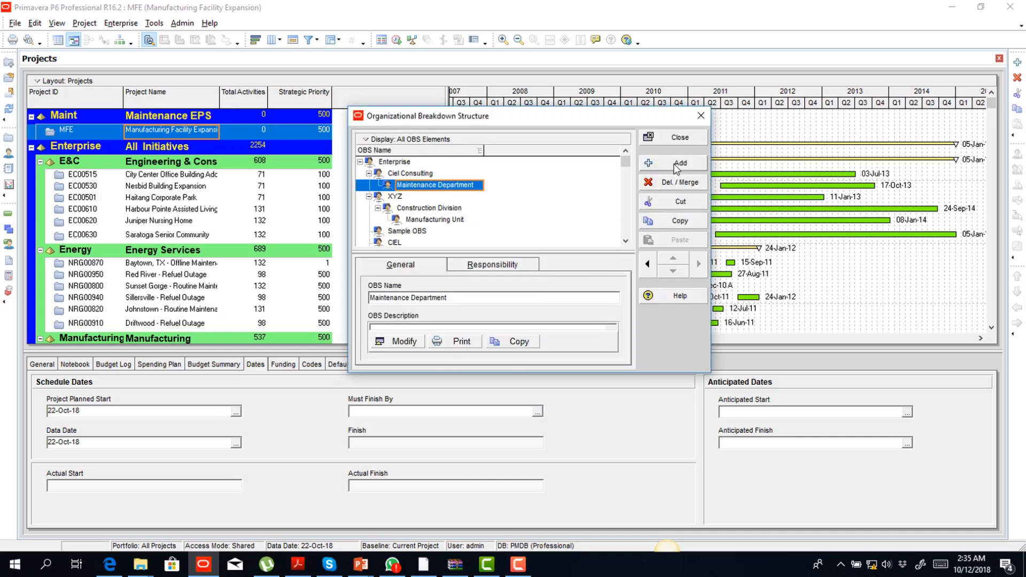
{"action": "left_click", "coordinate": [701, 116]}
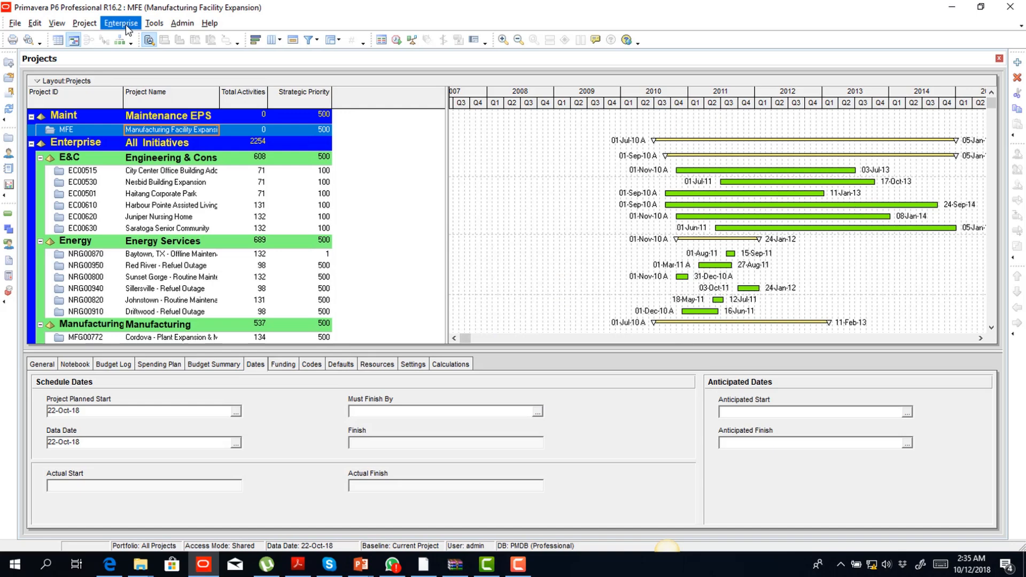
{"action": "left_click", "coordinate": [122, 24]}
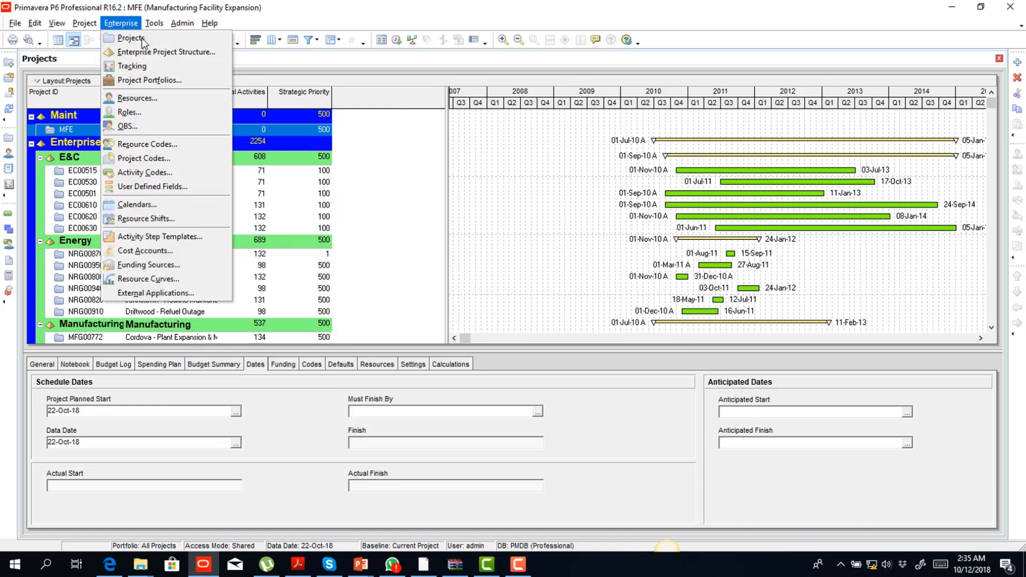
{"action": "left_click", "coordinate": [177, 52]}
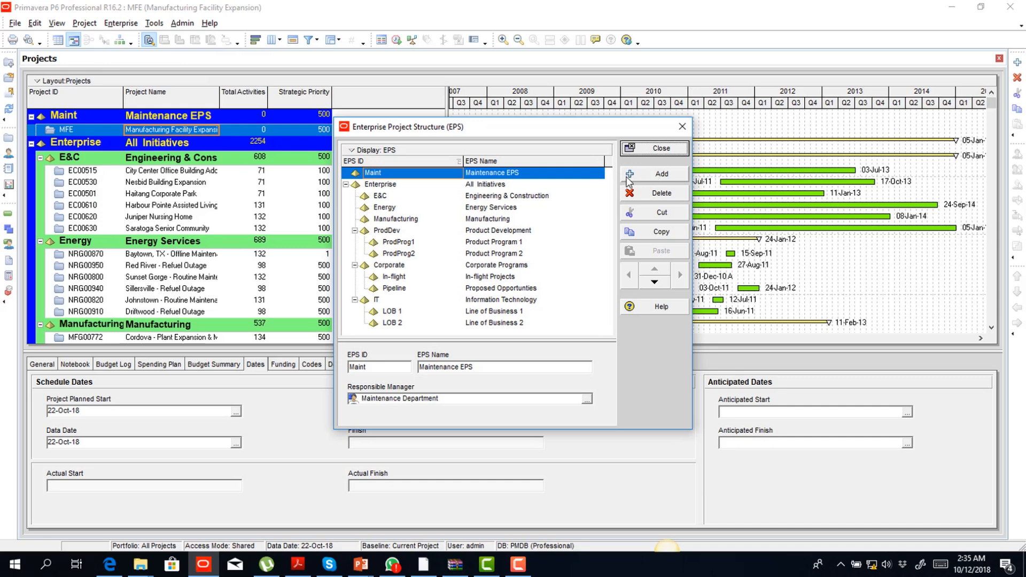
{"action": "left_click", "coordinate": [683, 128]}
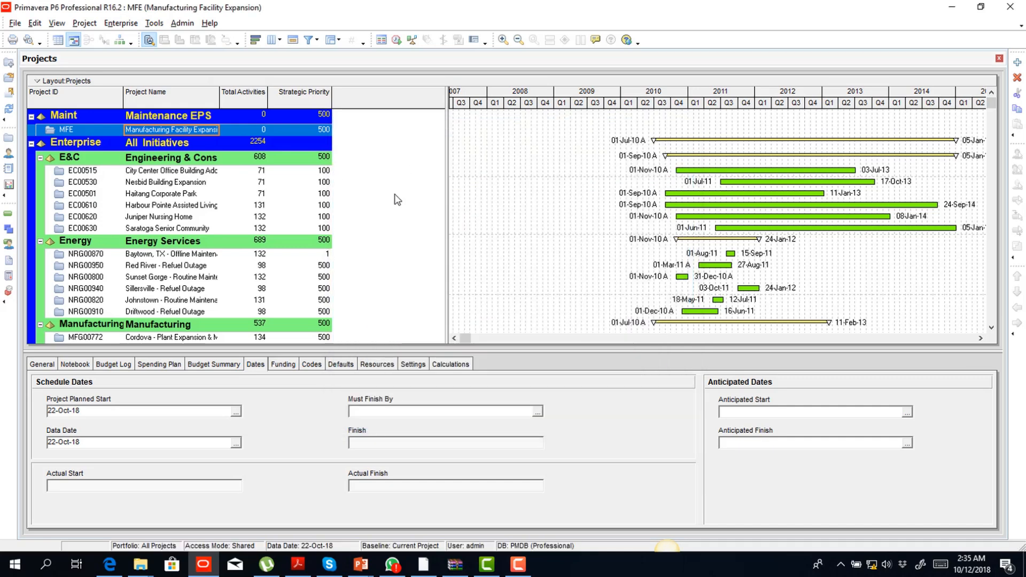
{"action": "left_click", "coordinate": [15, 63]}
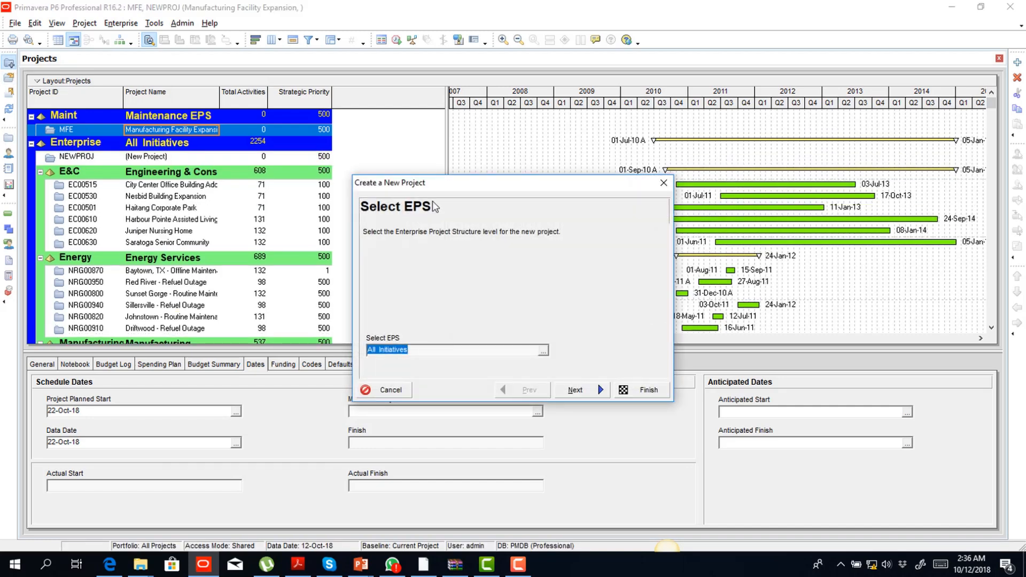
{"action": "left_click_drag", "start_coordinate": [492, 182], "coordinate": [492, 117]}
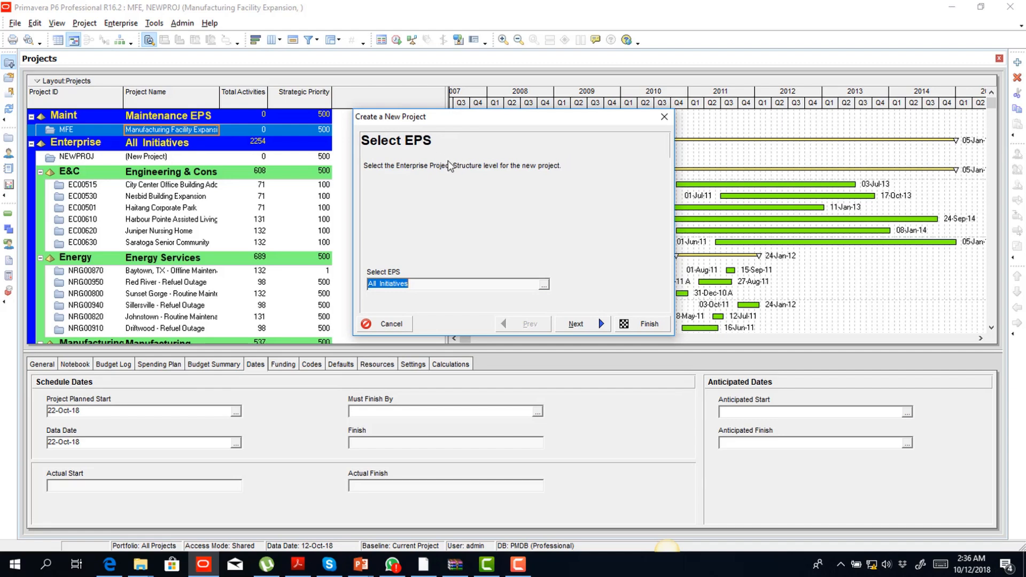
{"action": "key", "text": "Escape"}
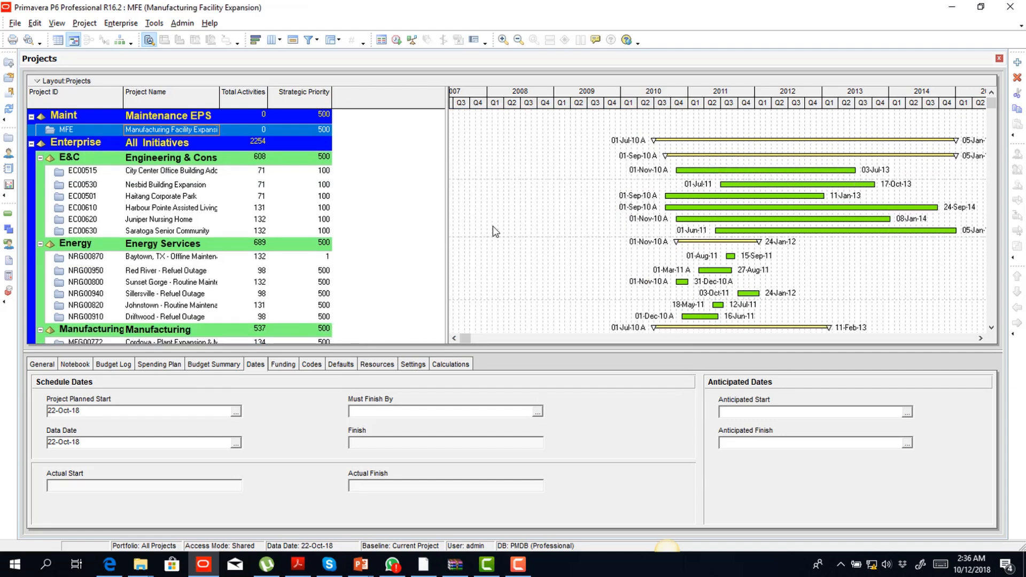